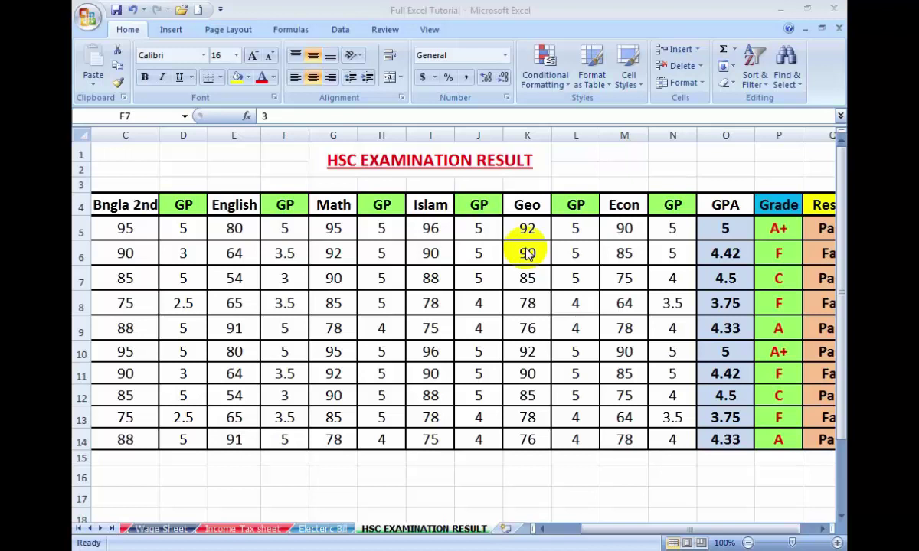
Step: Scroll back to column A and look over the Bngla 2nd and English marks in row 5
{"action": "left_click", "coordinate": [184, 257]}
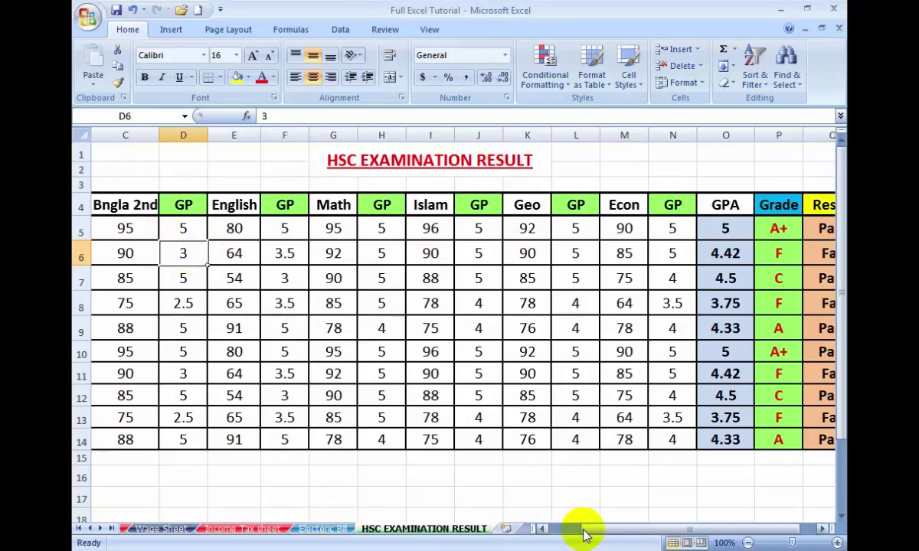
{"action": "left_click_drag", "start_coordinate": [582, 533], "coordinate": [549, 532]}
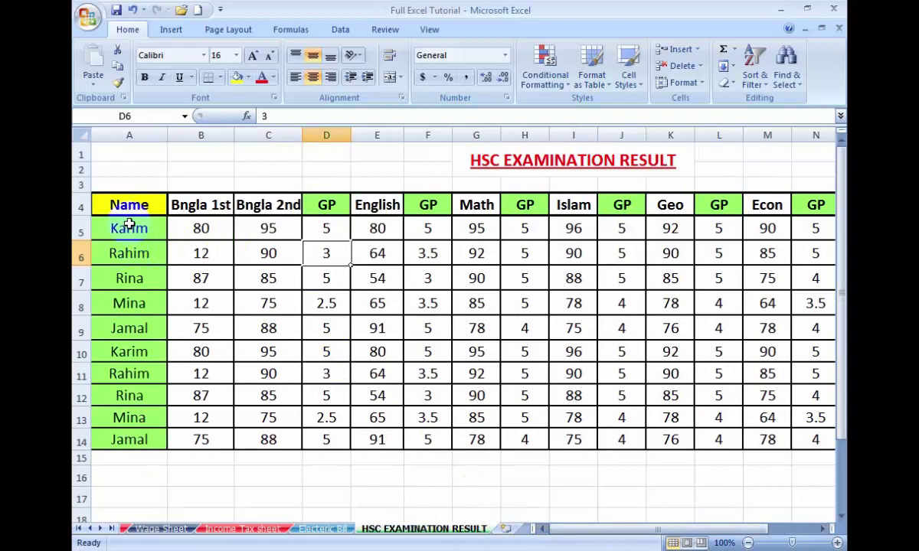
{"action": "left_click", "coordinate": [226, 230]}
{"action": "left_click", "coordinate": [260, 226]}
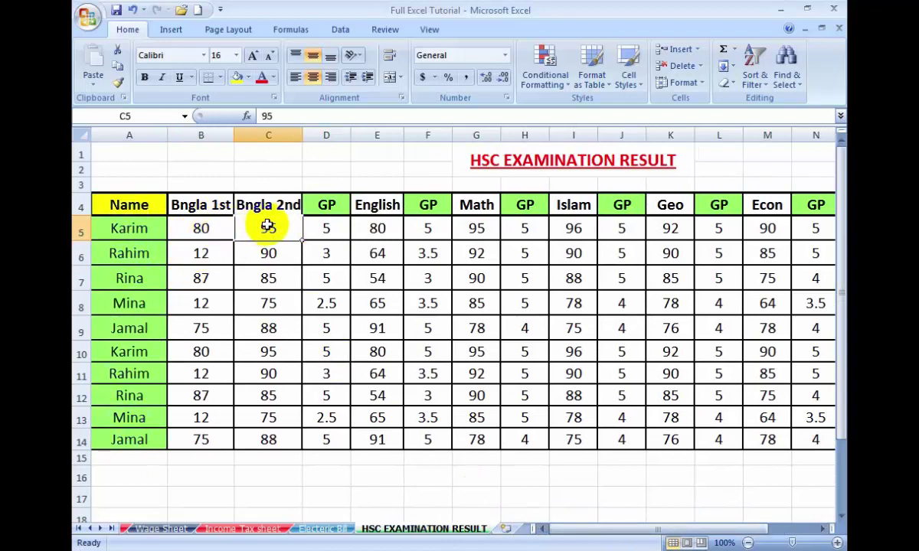
{"action": "left_click", "coordinate": [334, 230]}
{"action": "left_click", "coordinate": [375, 227]}
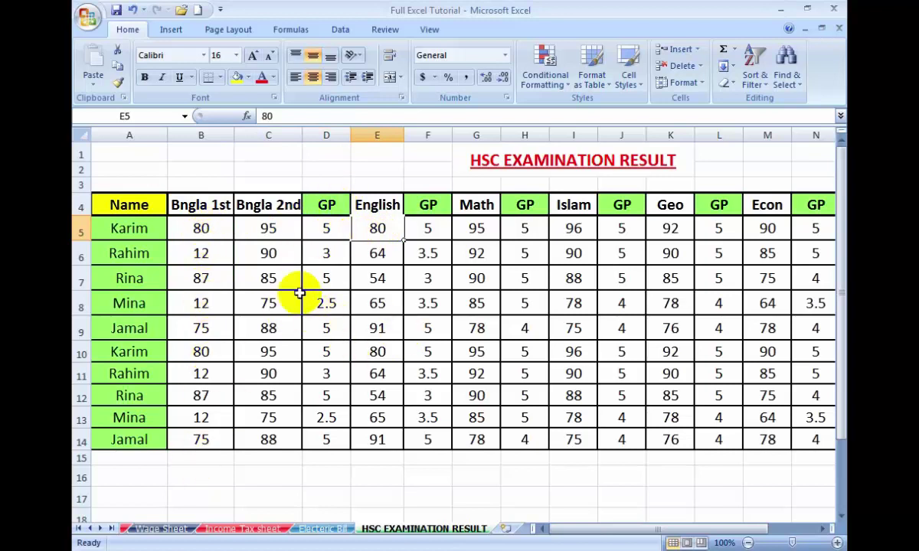
Step: Select the Bngla 1st mark in B6 and bring up the Sort & Filter options
{"action": "left_click", "coordinate": [213, 228]}
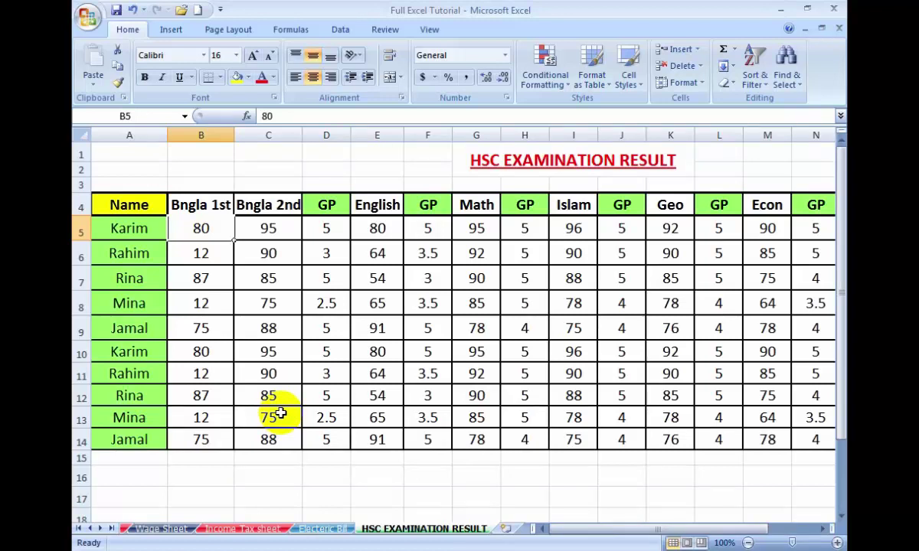
{"action": "left_click", "coordinate": [223, 259]}
{"action": "left_click", "coordinate": [219, 236]}
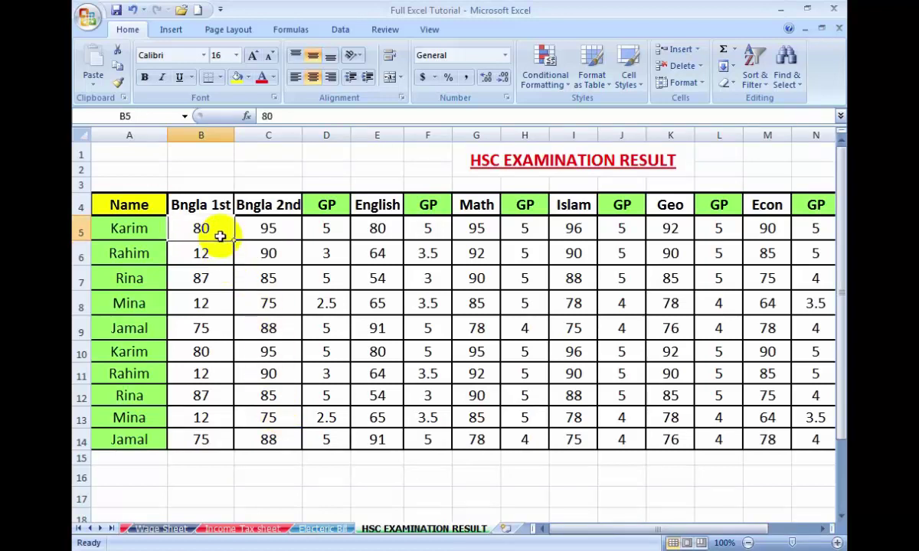
{"action": "left_click", "coordinate": [211, 258]}
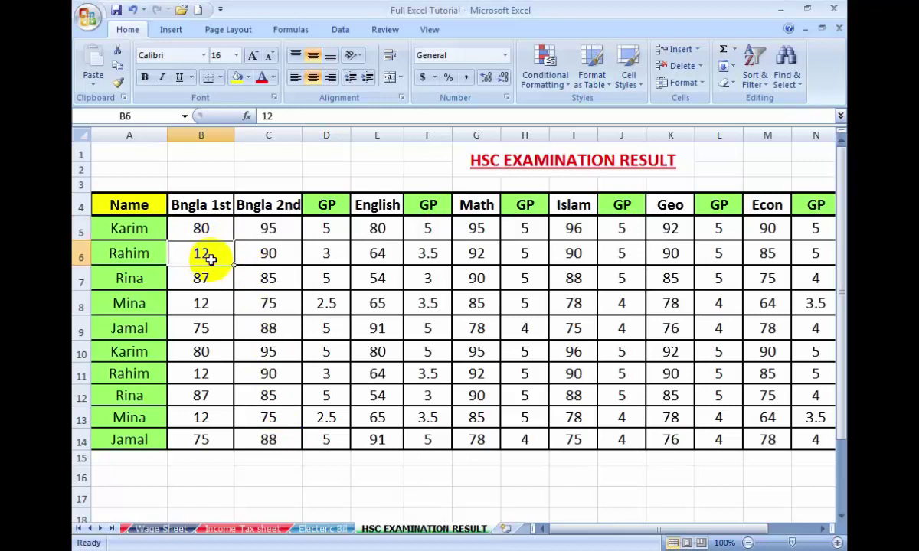
{"action": "left_click", "coordinate": [760, 78]}
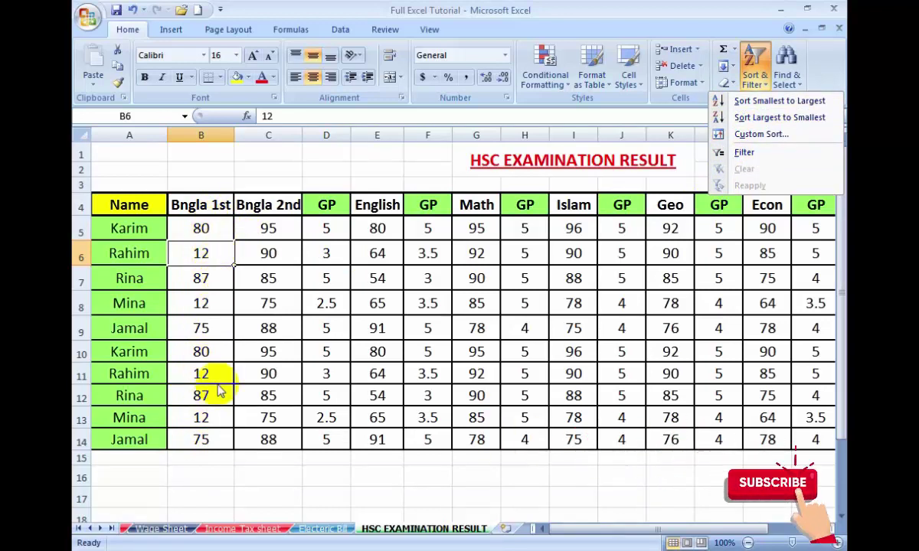
Step: Sort the table by Bngla 1st marks from smallest to largest, starting at 12
{"action": "left_click", "coordinate": [215, 229]}
{"action": "left_click", "coordinate": [215, 229]}
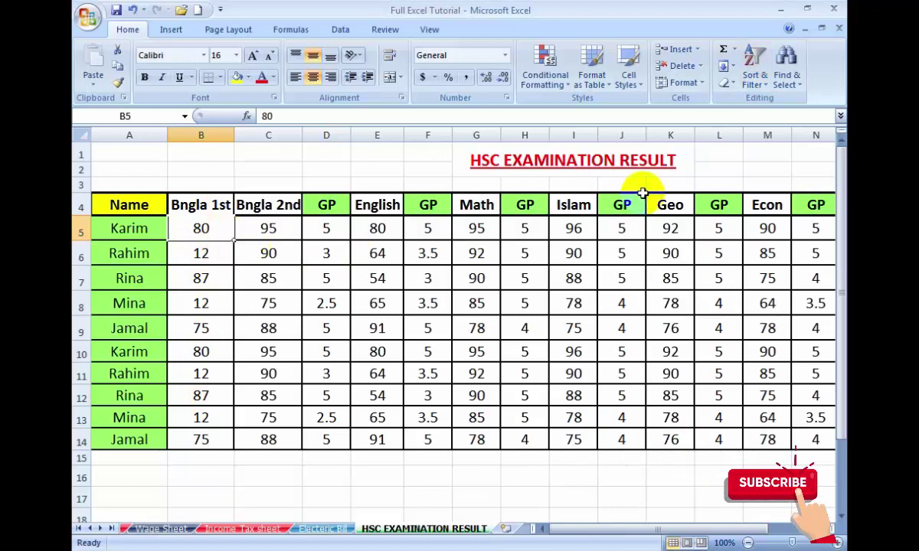
{"action": "left_click", "coordinate": [752, 73]}
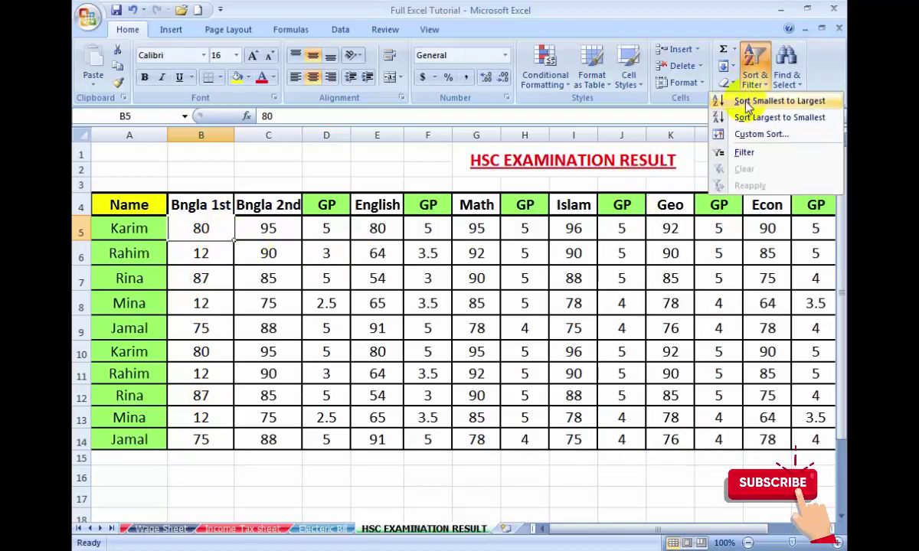
{"action": "left_click", "coordinate": [744, 102]}
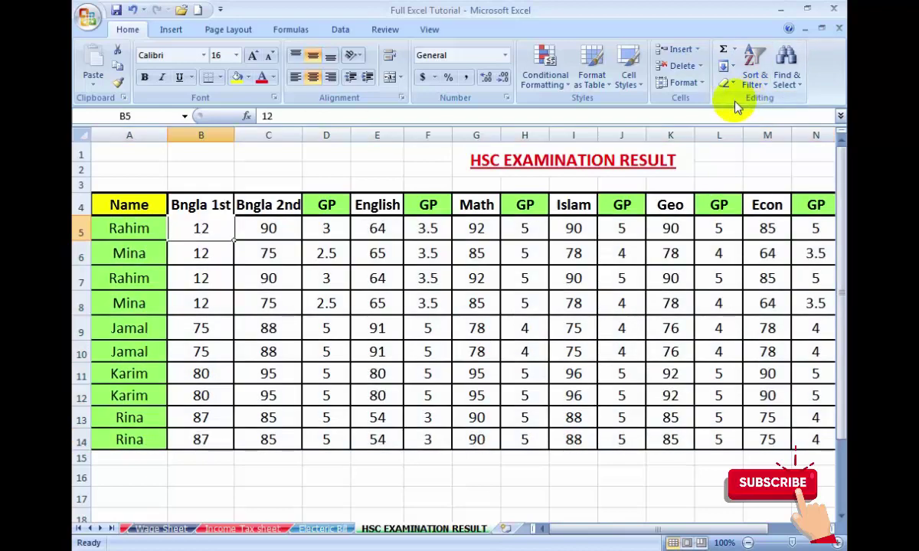
Step: Check the sorted Bngla 1st column down to 87 in B14, then reopen the sort options
{"action": "left_click", "coordinate": [215, 322]}
{"action": "left_click", "coordinate": [216, 233]}
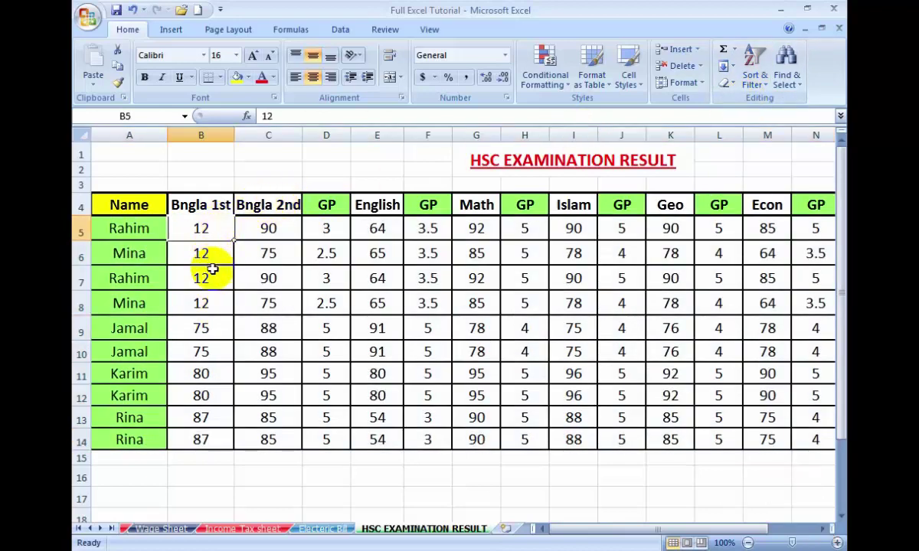
{"action": "left_click", "coordinate": [219, 440]}
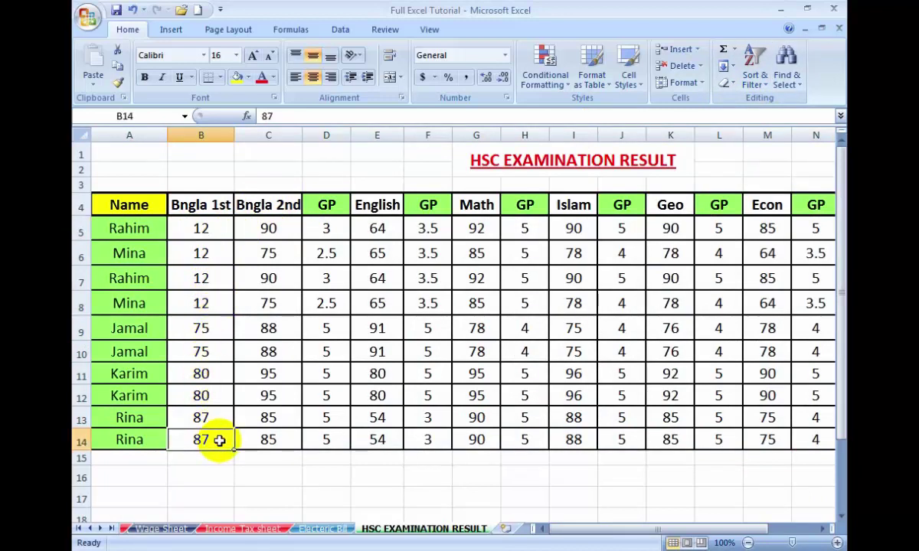
{"action": "left_click", "coordinate": [766, 69]}
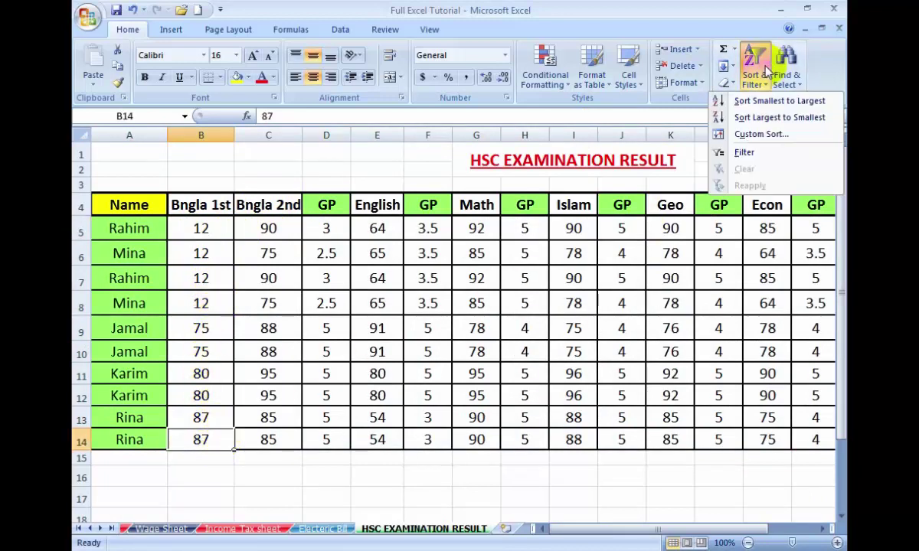
Step: Sort by Bngla 1st largest to smallest, with Rina's 87 first, checking the GPA and Result columns
{"action": "left_click", "coordinate": [756, 120]}
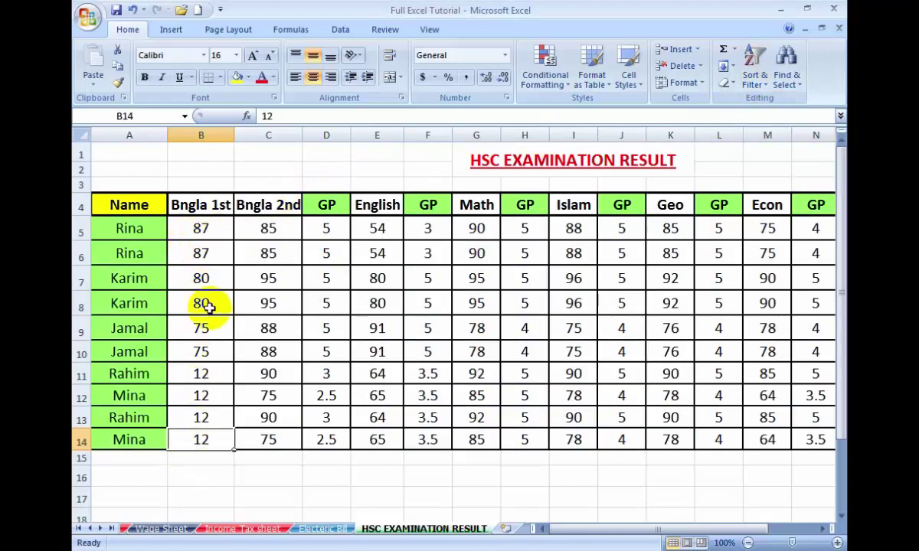
{"action": "left_click", "coordinate": [584, 529]}
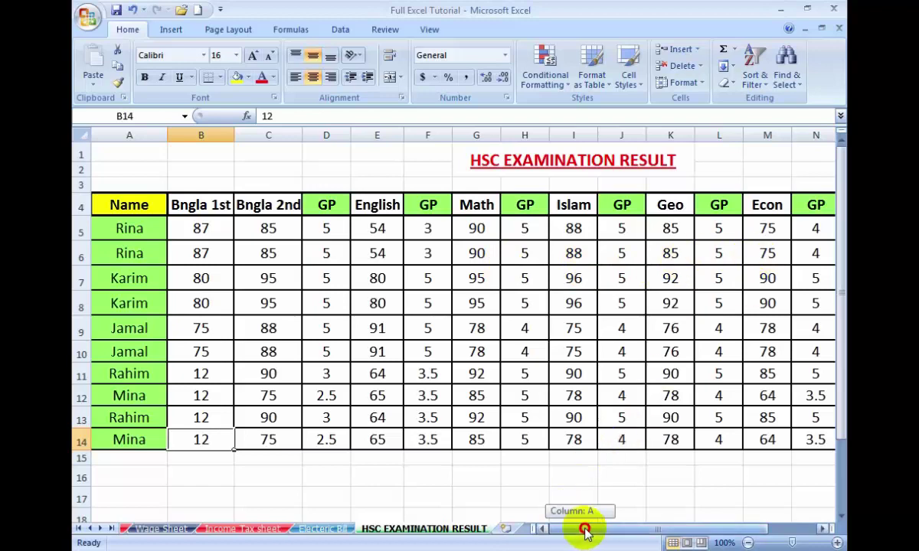
{"action": "left_click_drag", "start_coordinate": [584, 529], "coordinate": [714, 528]}
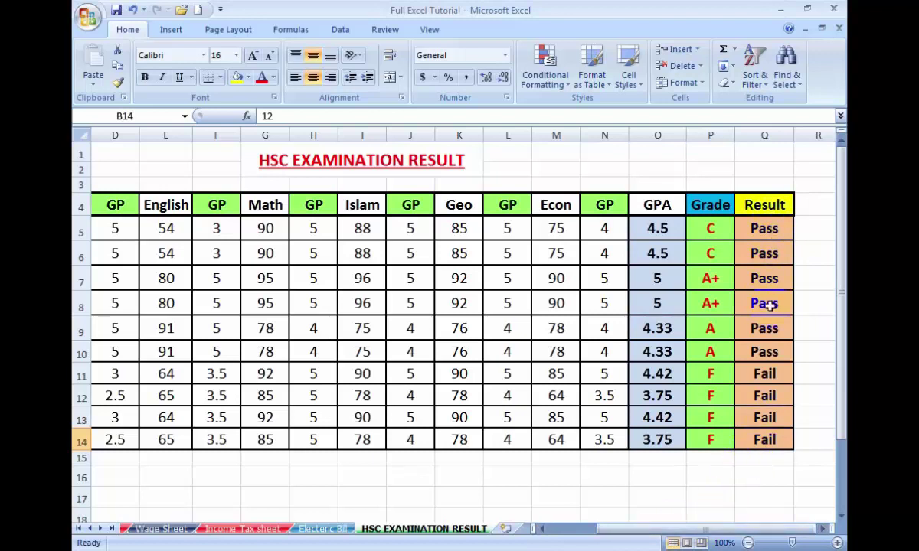
{"action": "left_click_drag", "start_coordinate": [738, 529], "coordinate": [651, 520]}
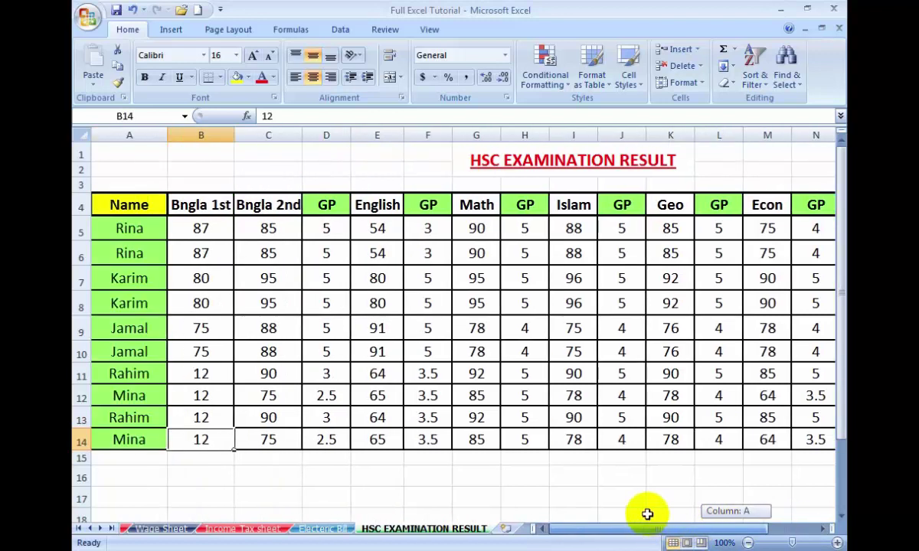
{"action": "left_click", "coordinate": [264, 326]}
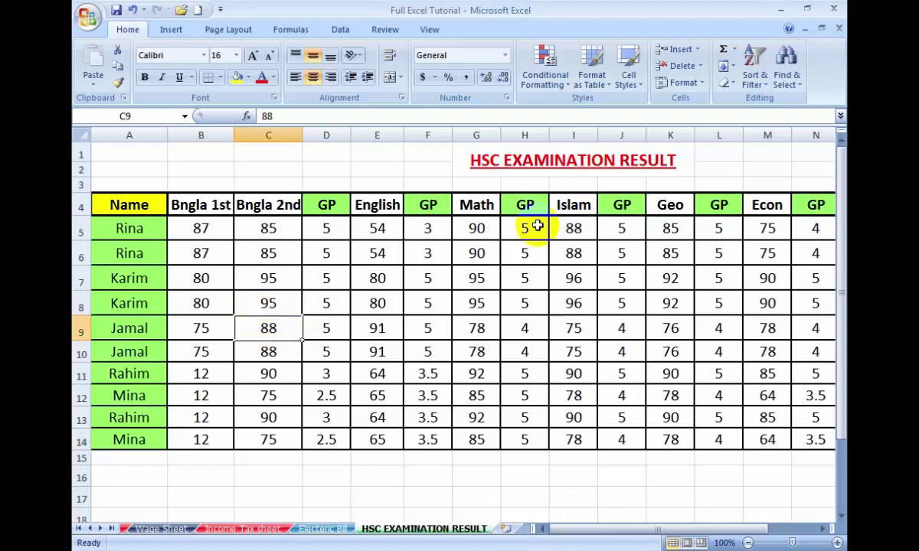
{"action": "left_click", "coordinate": [754, 65]}
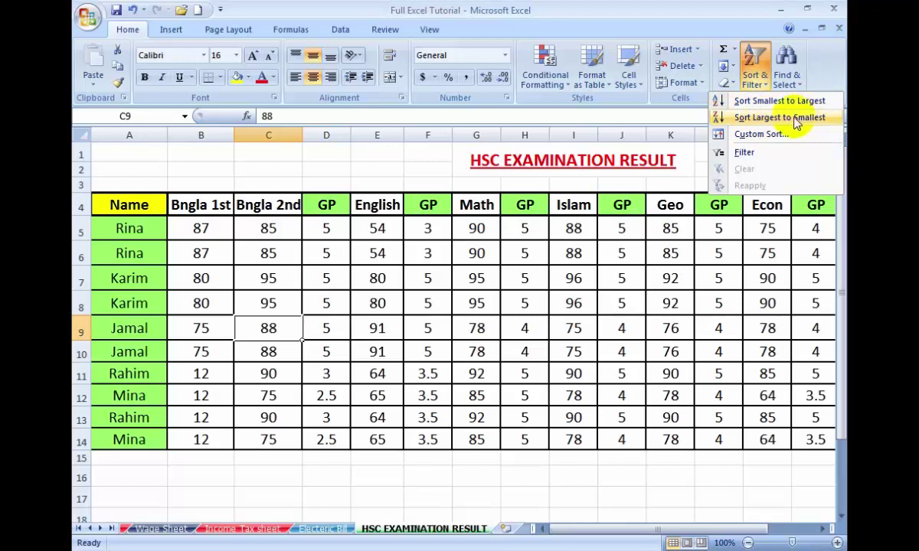
Step: Dismiss the unused sort menu and scroll right to show the GPA, Grade and Result columns
{"action": "left_click", "coordinate": [360, 310]}
{"action": "left_click", "coordinate": [373, 312]}
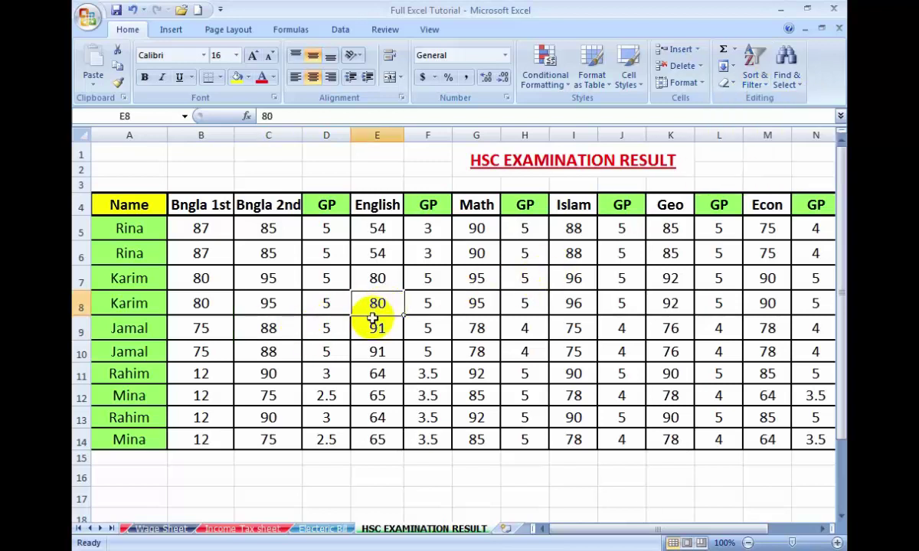
{"action": "left_click", "coordinate": [427, 308]}
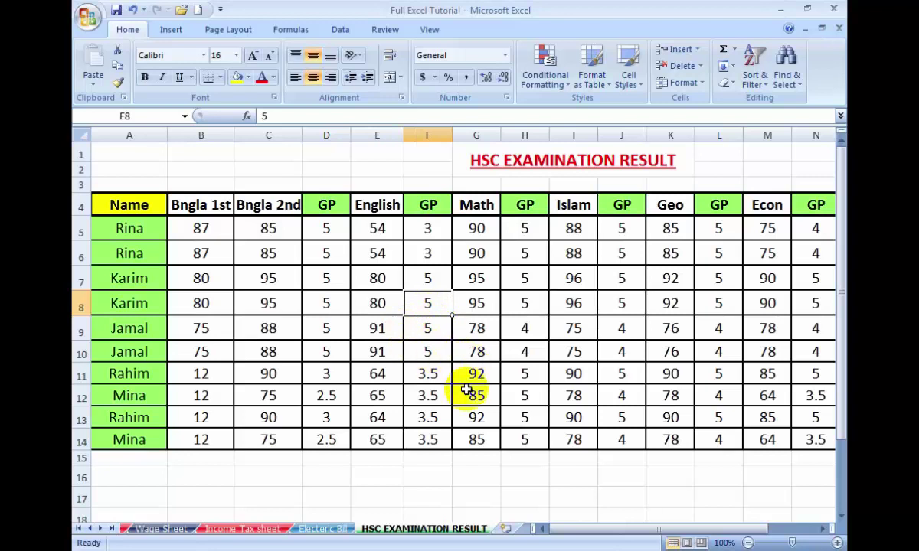
{"action": "left_click_drag", "start_coordinate": [595, 533], "coordinate": [649, 535]}
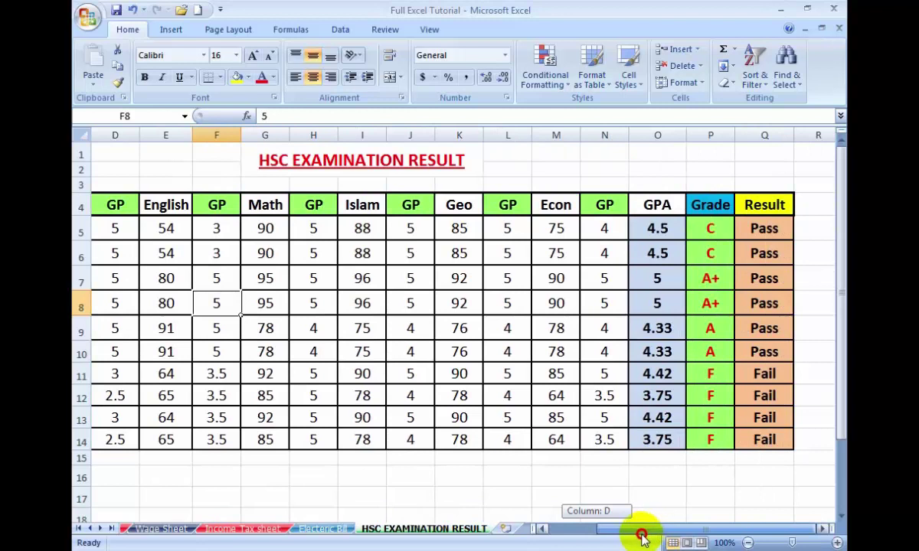
{"action": "left_click", "coordinate": [414, 304]}
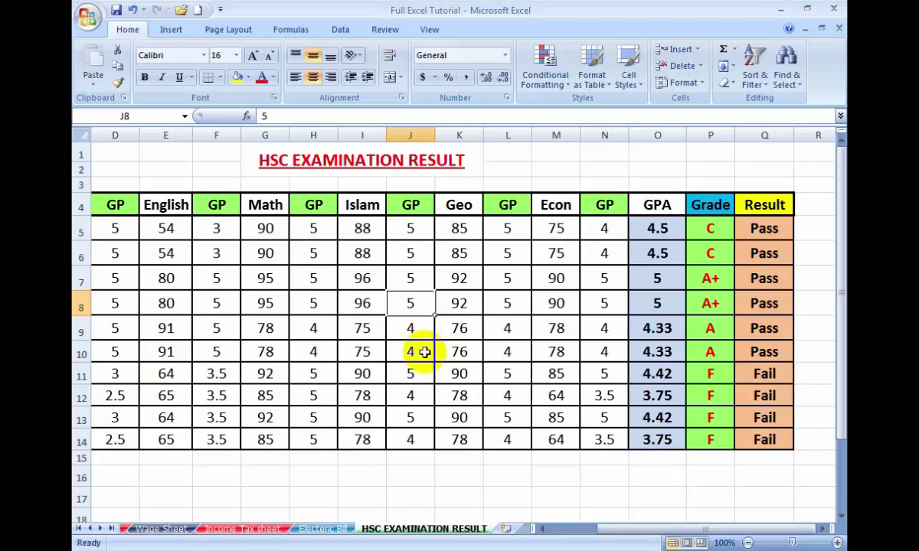
Step: Turn on Filter for every row-4 header from Name through Result, then return to the GPA columns
{"action": "left_click", "coordinate": [756, 71]}
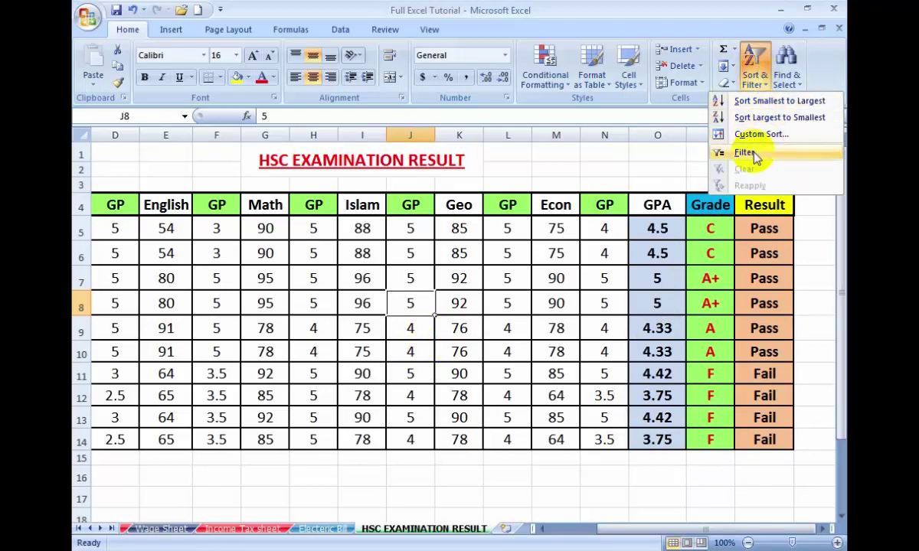
{"action": "left_click", "coordinate": [507, 311]}
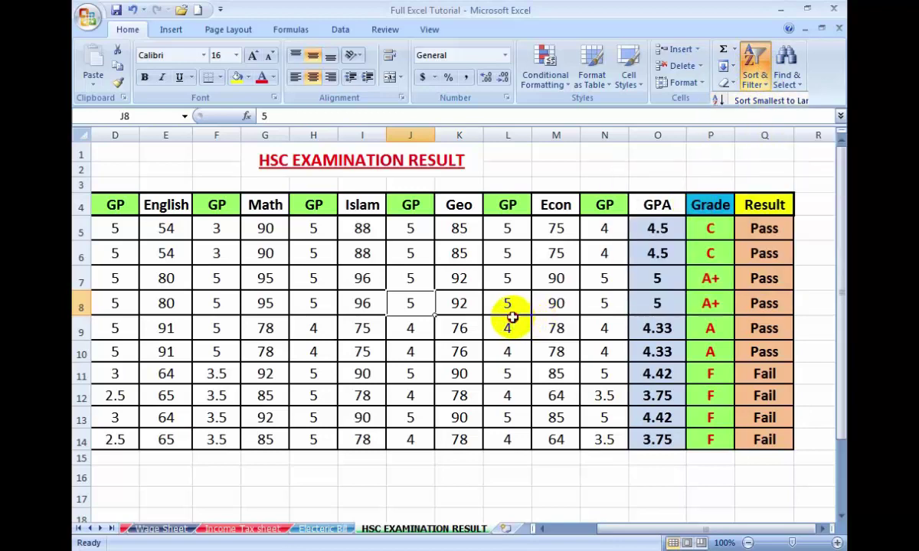
{"action": "left_click", "coordinate": [473, 257]}
{"action": "left_click", "coordinate": [752, 74]}
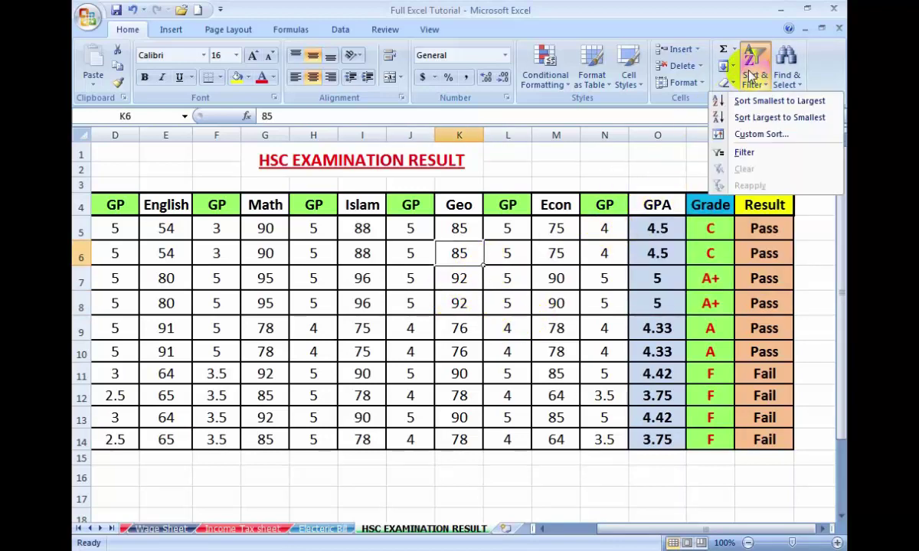
{"action": "left_click", "coordinate": [744, 152]}
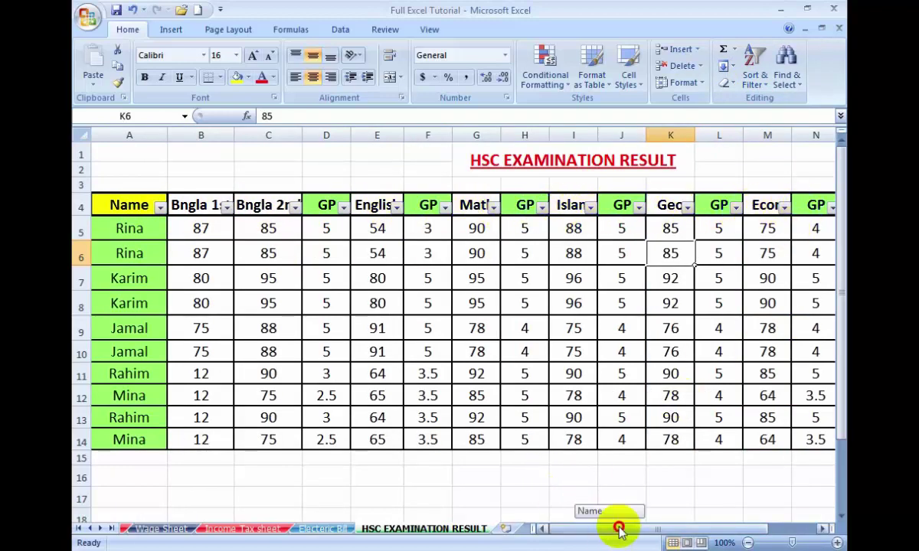
{"action": "left_click_drag", "start_coordinate": [615, 529], "coordinate": [698, 524]}
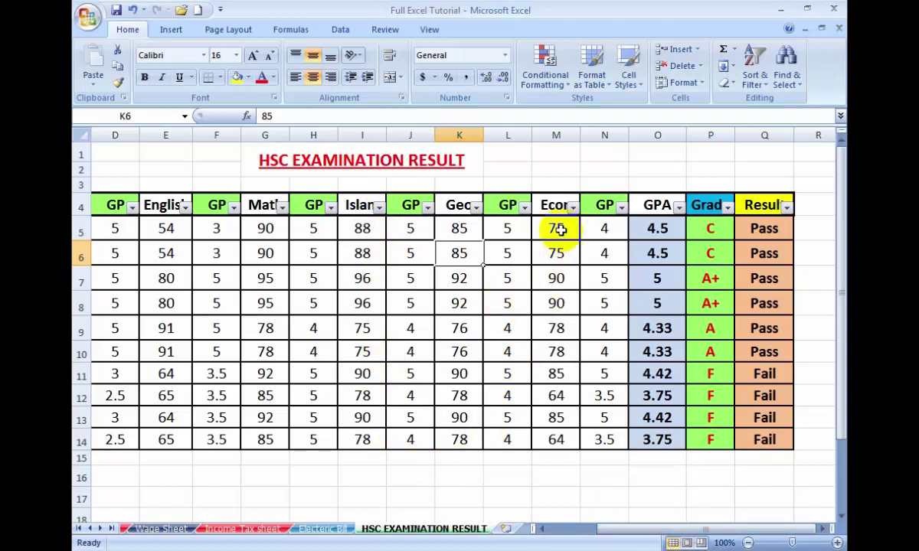
Step: Filter the Econ column to mark 90 only, leaving 2 of 10 records with A+ and Pass
{"action": "left_click", "coordinate": [523, 209]}
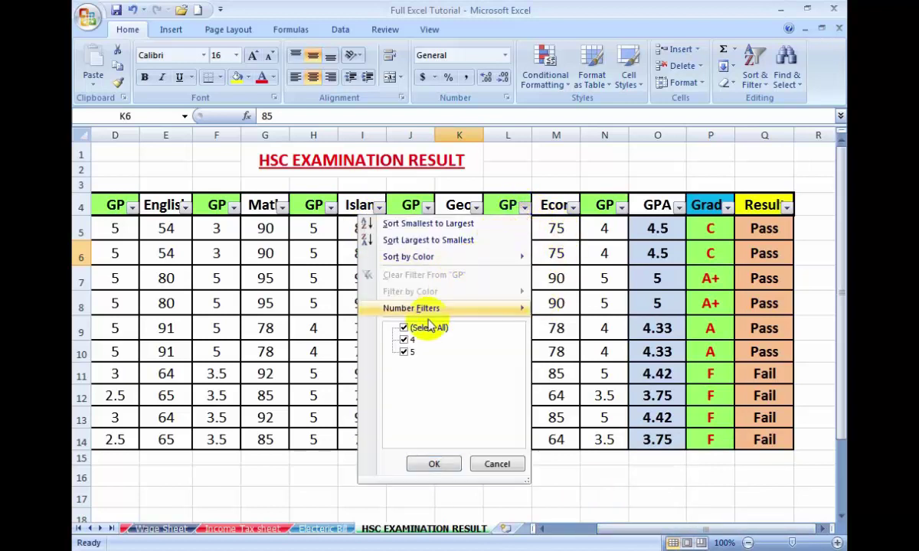
{"action": "left_click", "coordinate": [497, 463]}
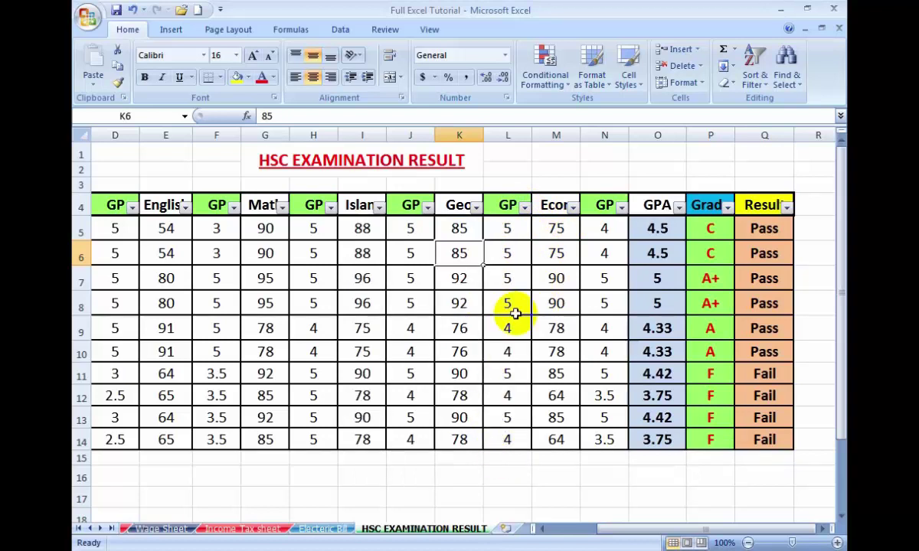
{"action": "left_click", "coordinate": [574, 209]}
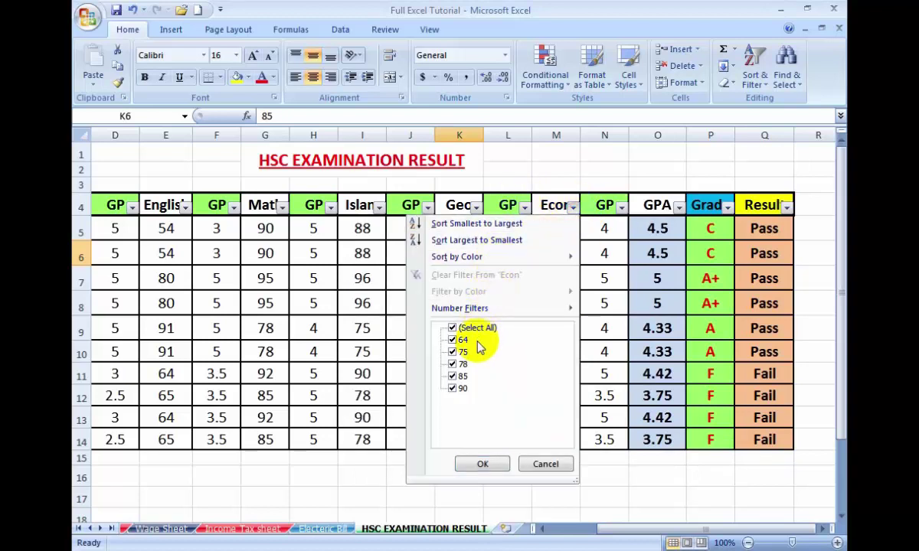
{"action": "left_click", "coordinate": [451, 328]}
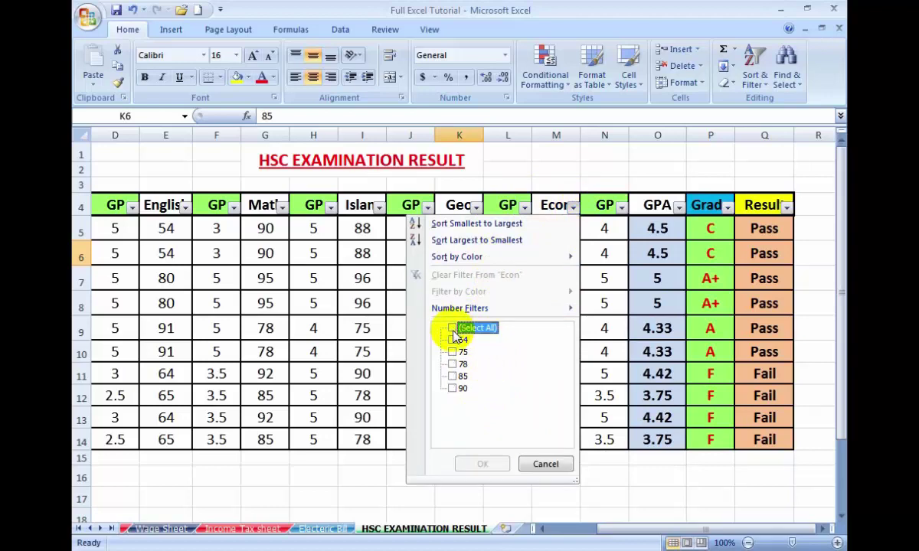
{"action": "left_click", "coordinate": [453, 388]}
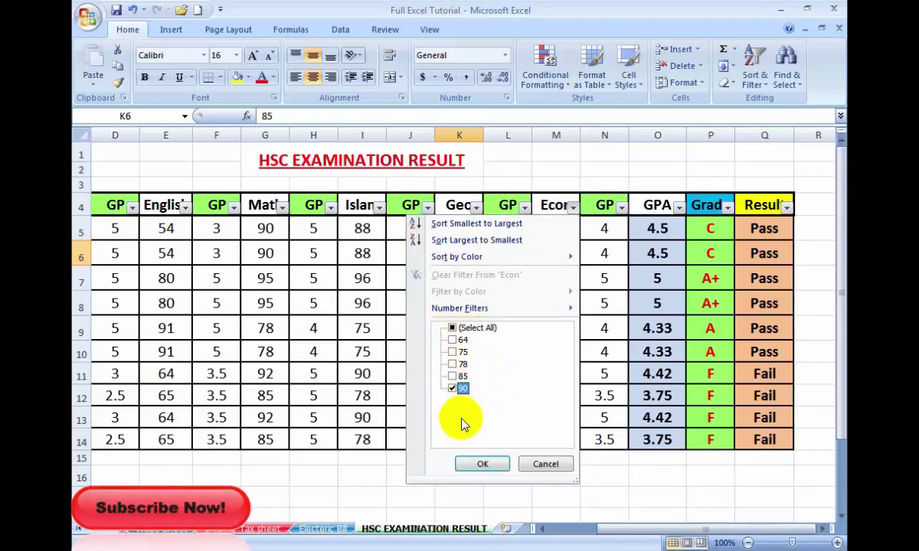
{"action": "left_click", "coordinate": [483, 464]}
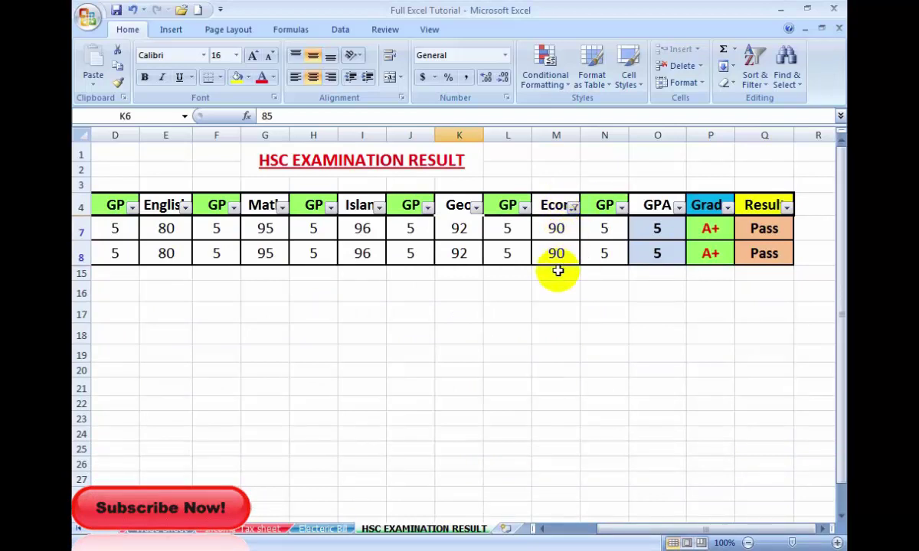
{"action": "left_click_drag", "start_coordinate": [612, 528], "coordinate": [570, 527]}
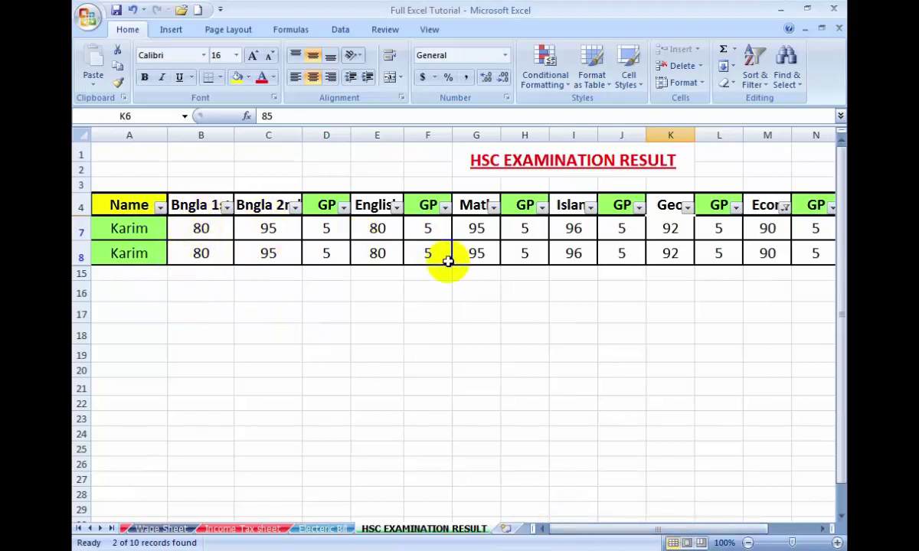
{"action": "left_click_drag", "start_coordinate": [573, 533], "coordinate": [635, 529]}
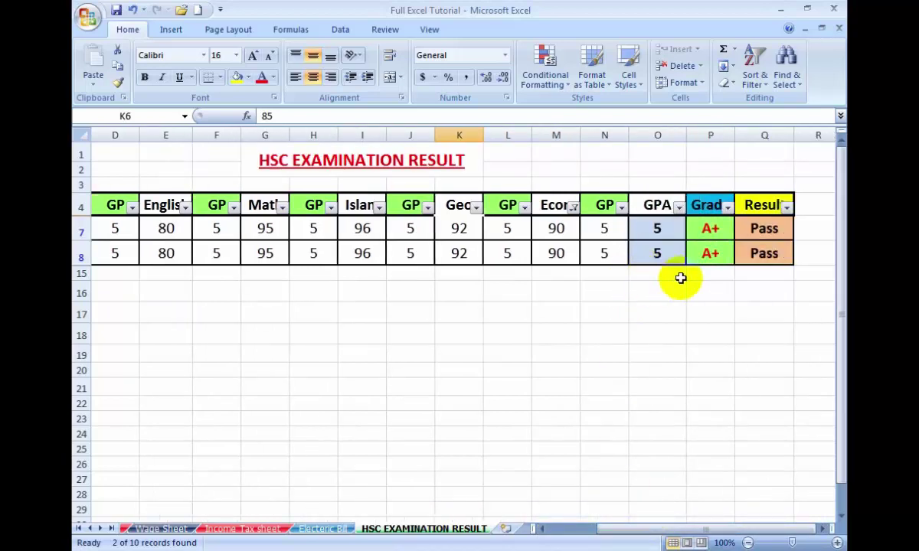
Step: Clear the Econ filter, then filter the GPA column to show only GPA 5
{"action": "left_click", "coordinate": [572, 207]}
{"action": "left_click", "coordinate": [459, 328]}
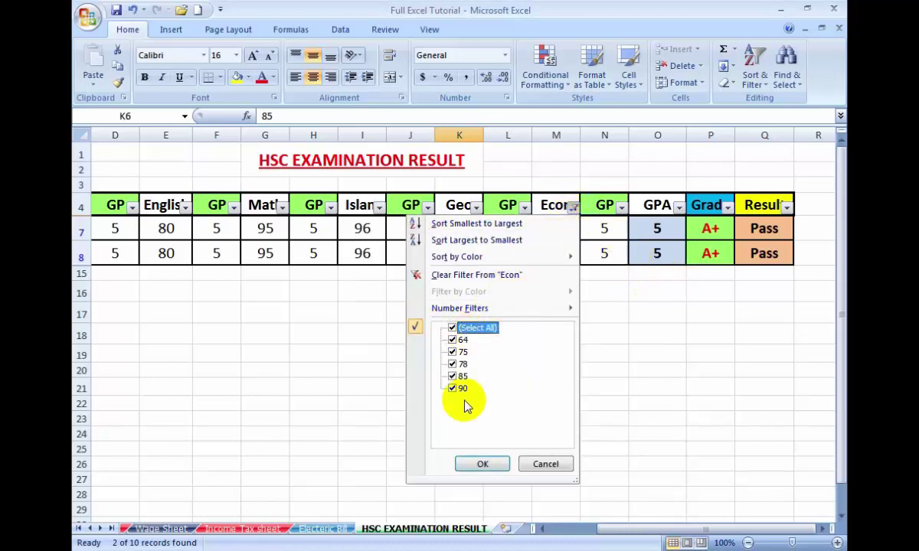
{"action": "left_click", "coordinate": [483, 464]}
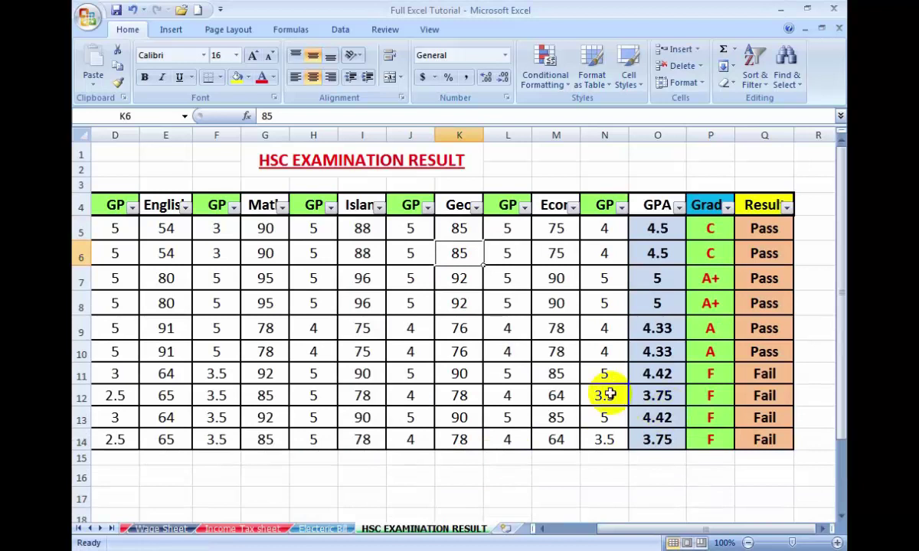
{"action": "left_click", "coordinate": [678, 208]}
{"action": "left_click", "coordinate": [558, 328]}
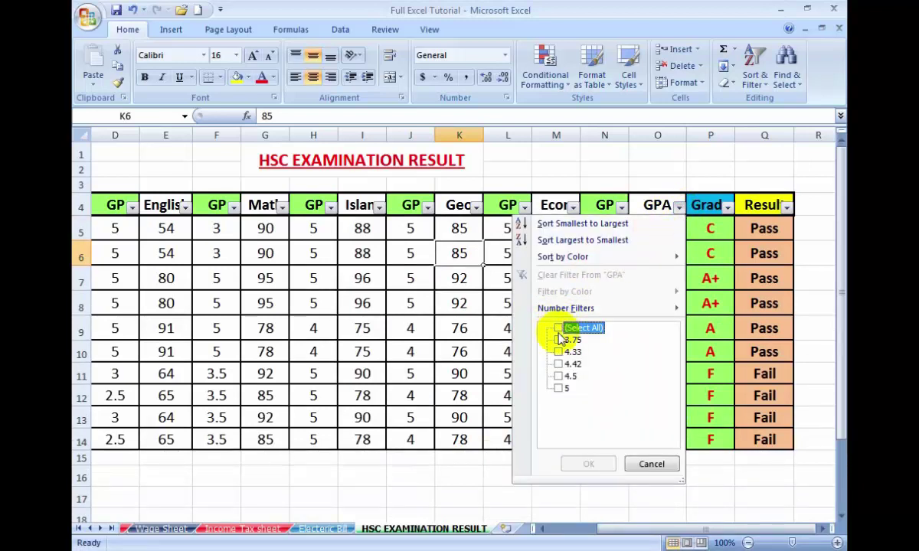
{"action": "left_click", "coordinate": [559, 389]}
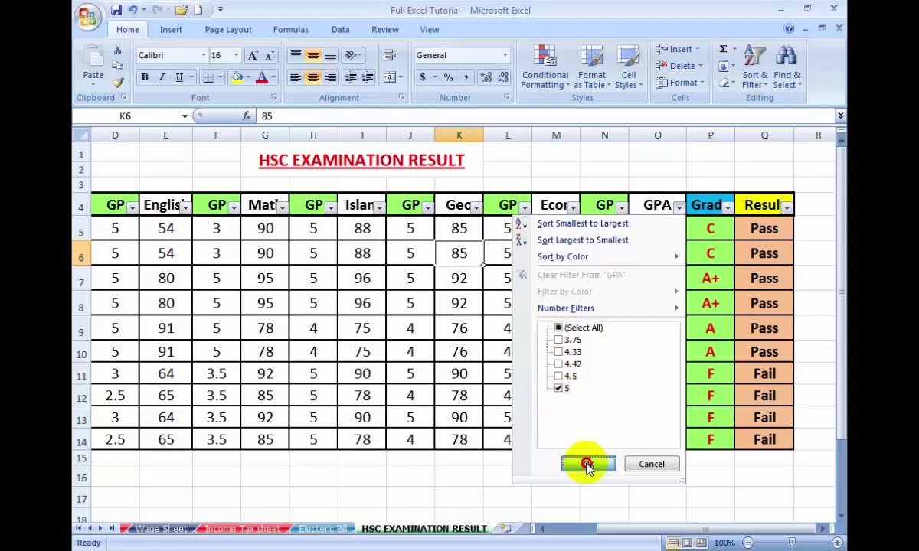
{"action": "left_click", "coordinate": [587, 464]}
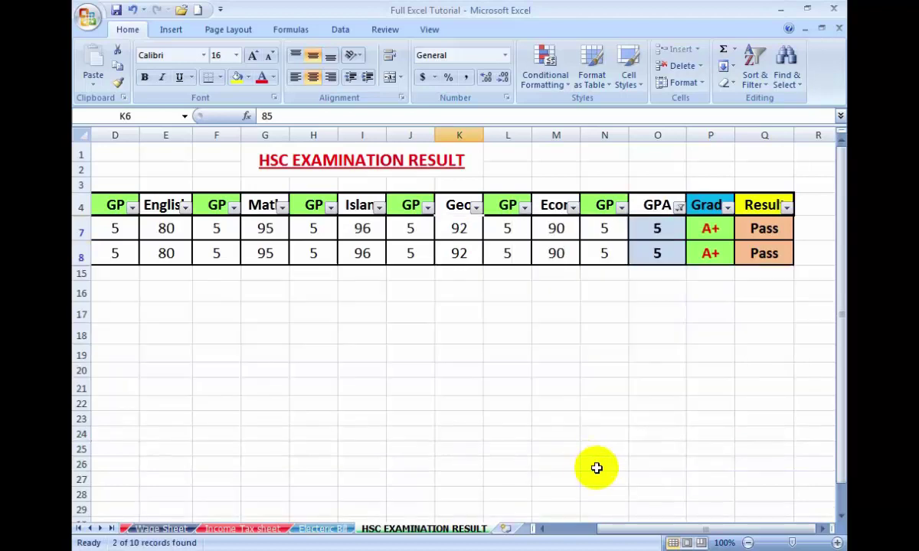
Step: Switch the GPA filter to 4.5, then reselect all GPA values to show all ten students
{"action": "left_click", "coordinate": [679, 207]}
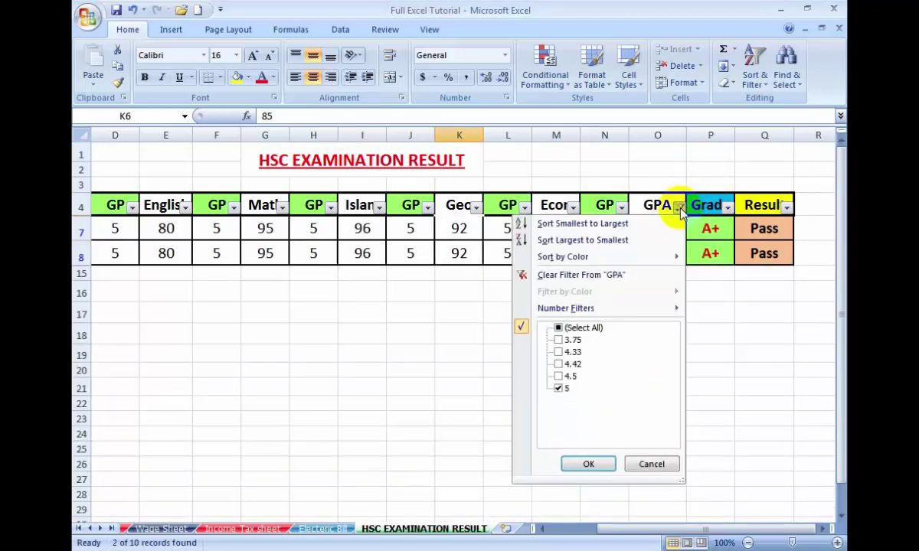
{"action": "left_click", "coordinate": [558, 388]}
{"action": "left_click", "coordinate": [588, 463]}
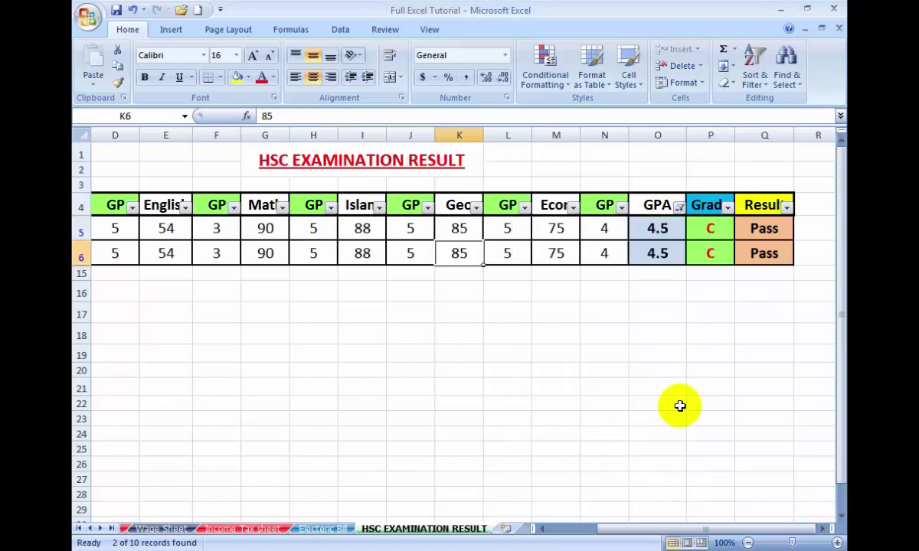
{"action": "left_click", "coordinate": [679, 208]}
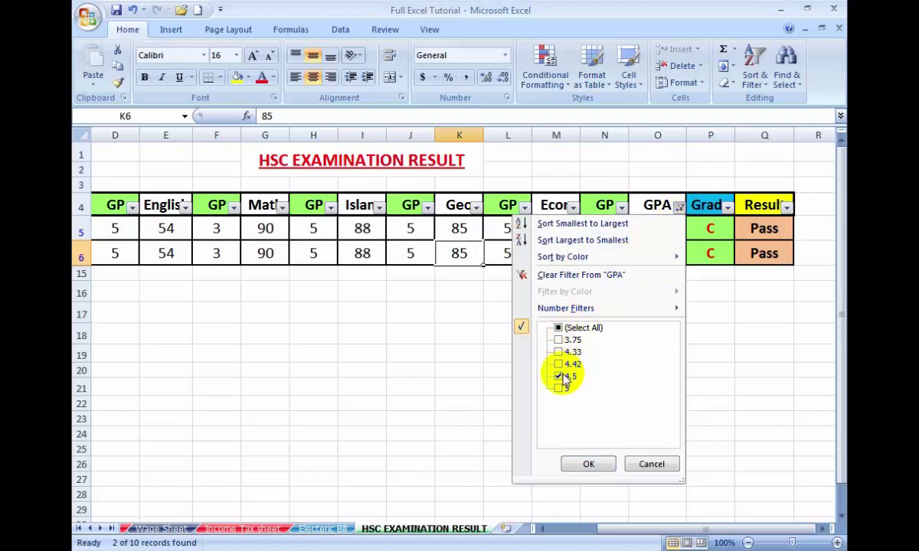
{"action": "left_click", "coordinate": [558, 327]}
{"action": "left_click", "coordinate": [587, 463]}
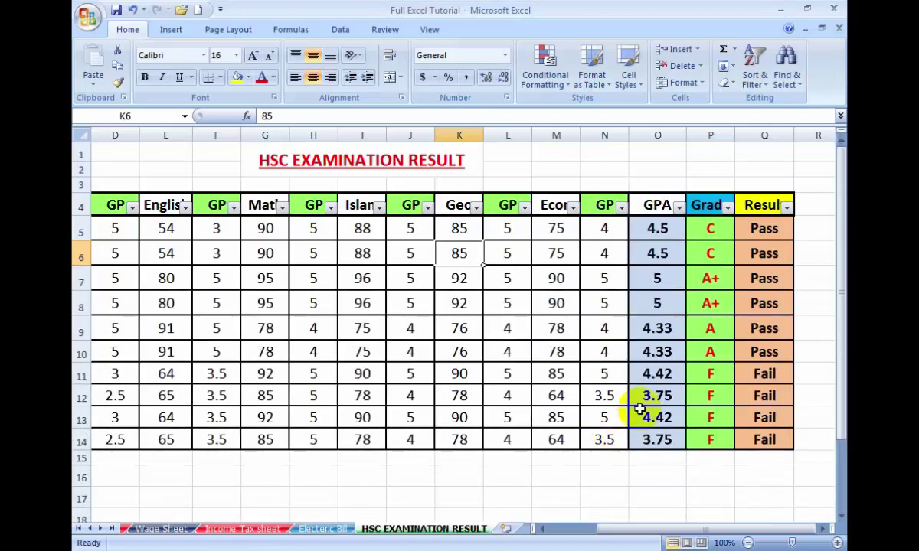
{"action": "left_click", "coordinate": [728, 208]}
{"action": "left_click", "coordinate": [609, 329]}
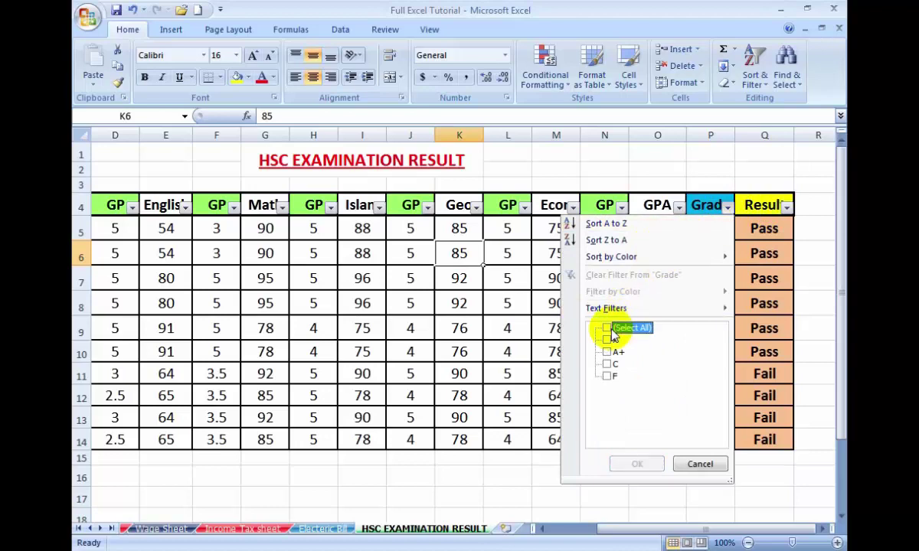
{"action": "left_click", "coordinate": [608, 376]}
{"action": "left_click", "coordinate": [635, 464]}
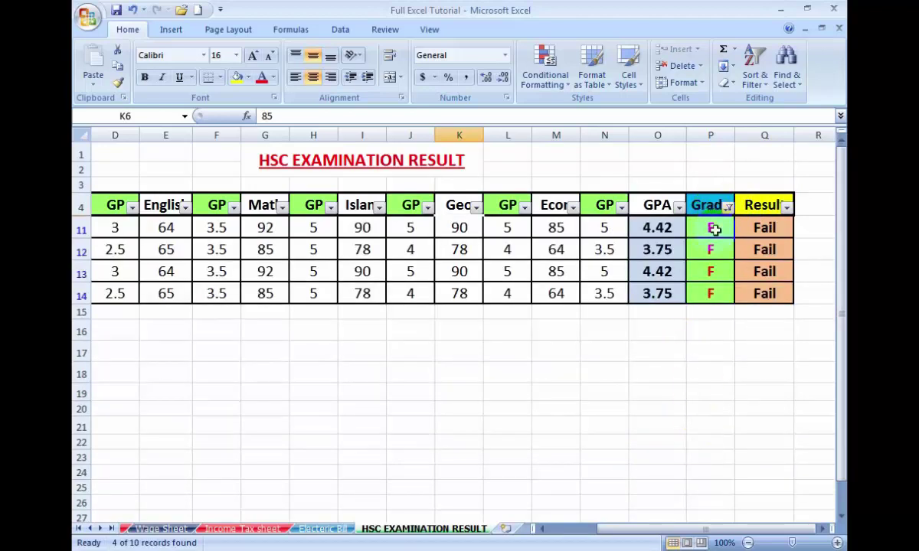
{"action": "left_click", "coordinate": [729, 207]}
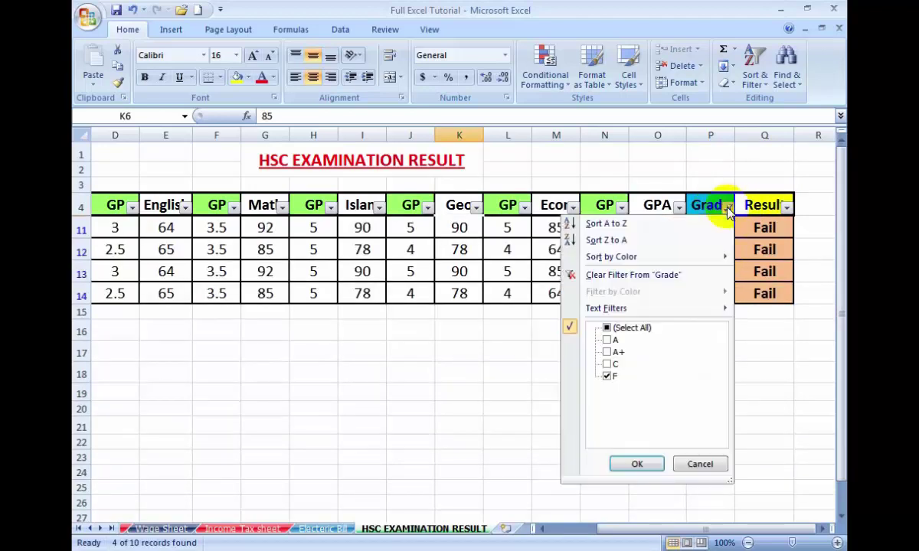
{"action": "left_click", "coordinate": [608, 352]}
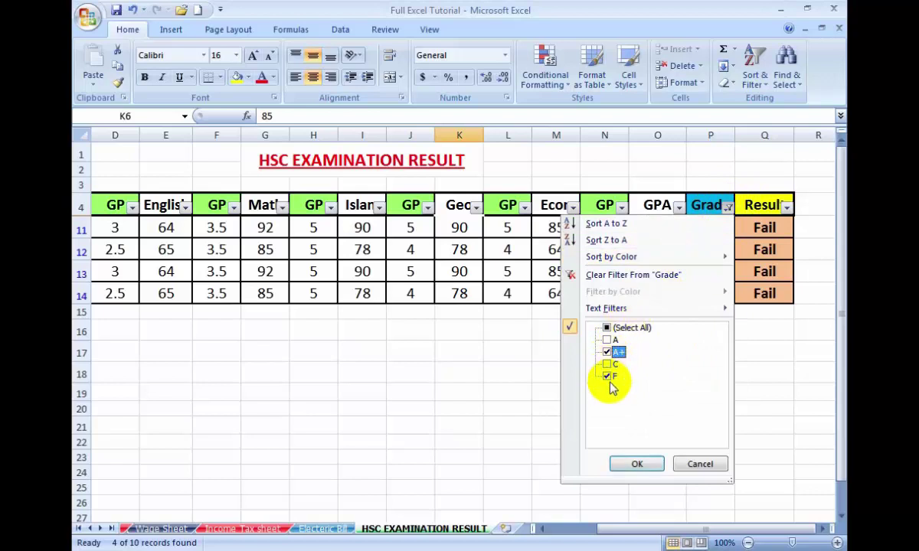
{"action": "left_click", "coordinate": [607, 376]}
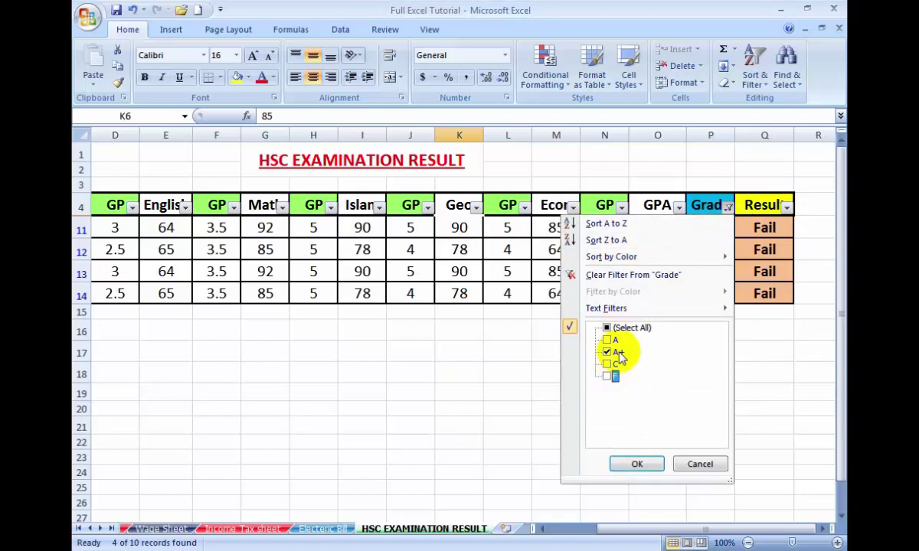
{"action": "left_click", "coordinate": [637, 465]}
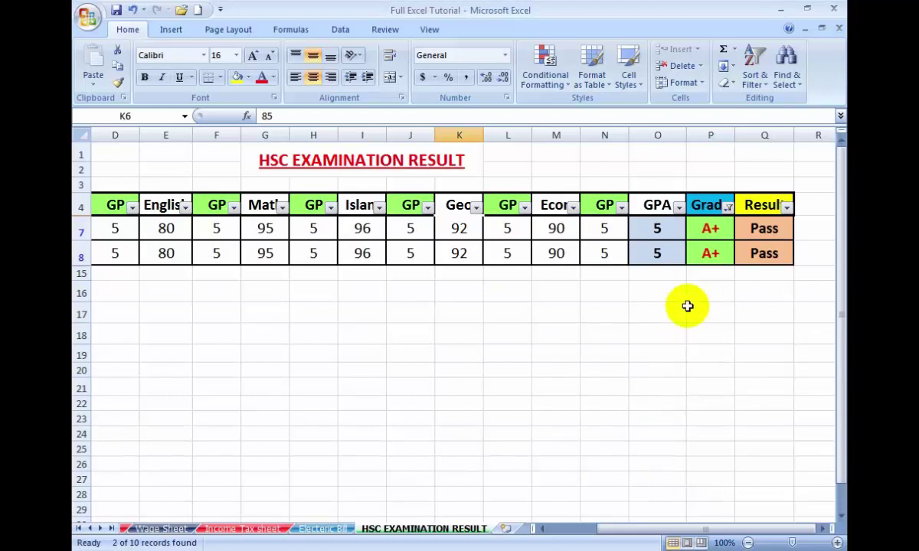
{"action": "left_click", "coordinate": [727, 206]}
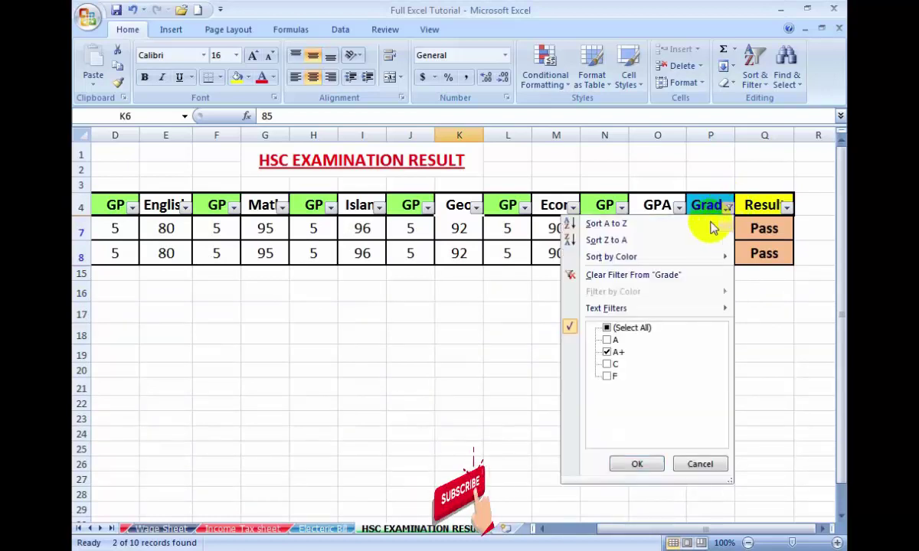
{"action": "left_click", "coordinate": [620, 330]}
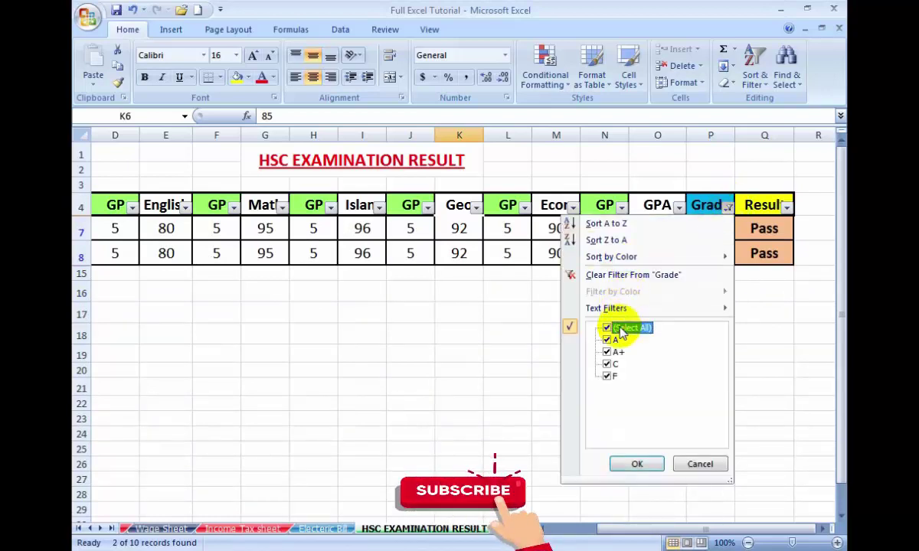
{"action": "left_click", "coordinate": [637, 464]}
{"action": "left_click", "coordinate": [651, 398]}
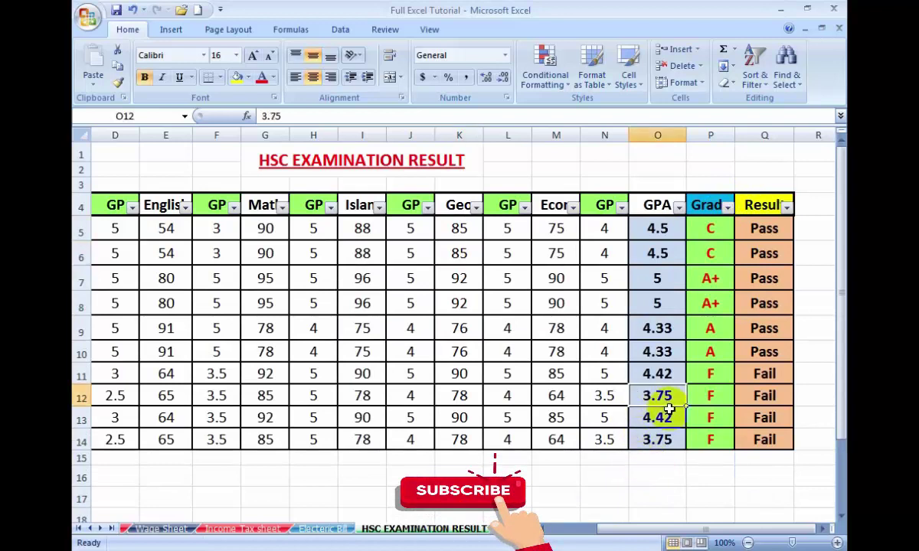
{"action": "left_click", "coordinate": [601, 374]}
{"action": "left_click", "coordinate": [607, 326]}
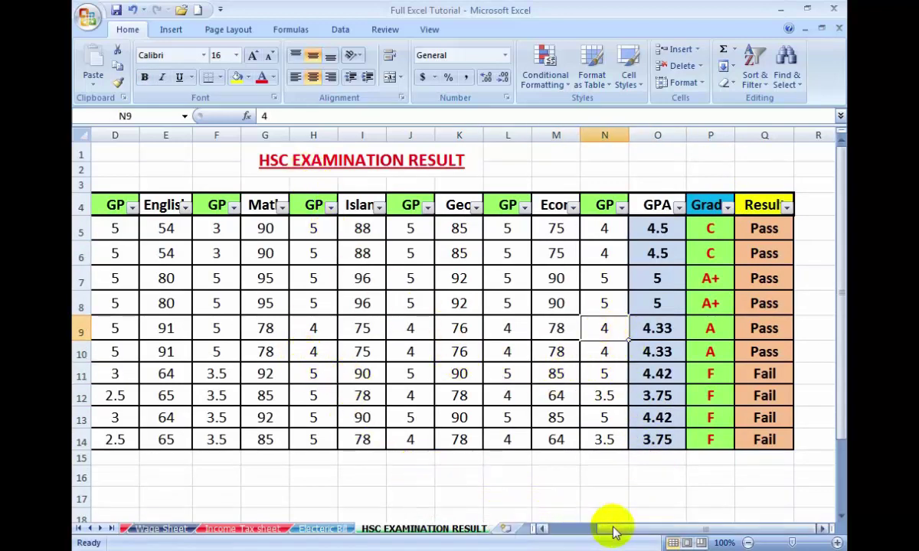
{"action": "left_click_drag", "start_coordinate": [611, 529], "coordinate": [550, 529]}
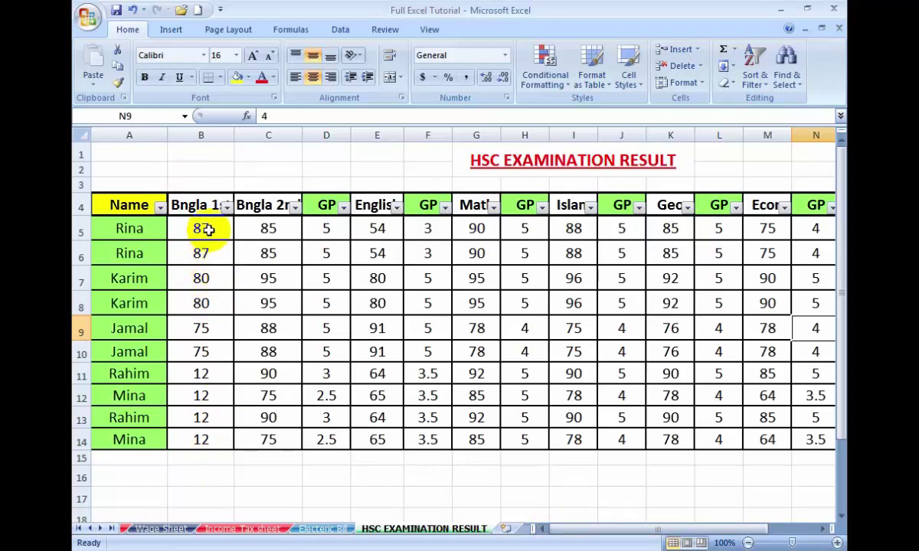
{"action": "left_click", "coordinate": [203, 229]}
{"action": "left_click", "coordinate": [214, 303]}
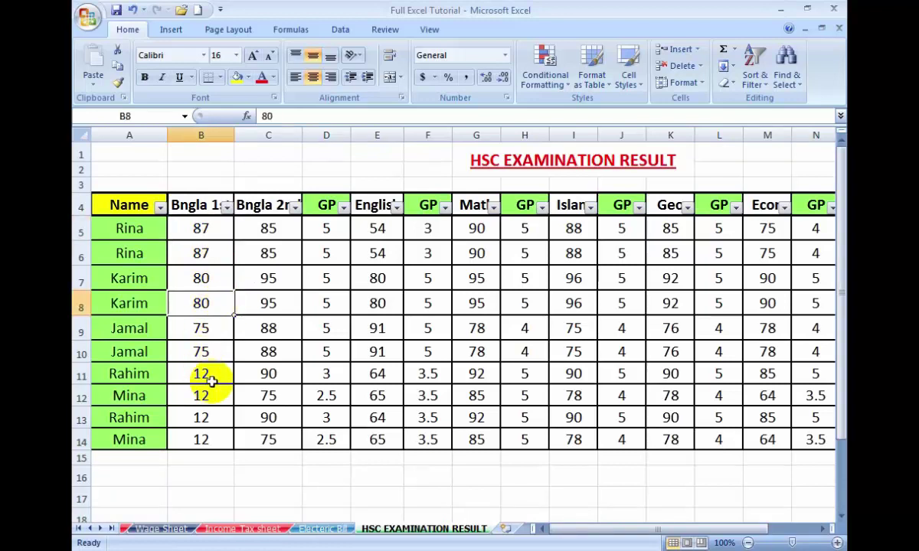
{"action": "left_click", "coordinate": [220, 398]}
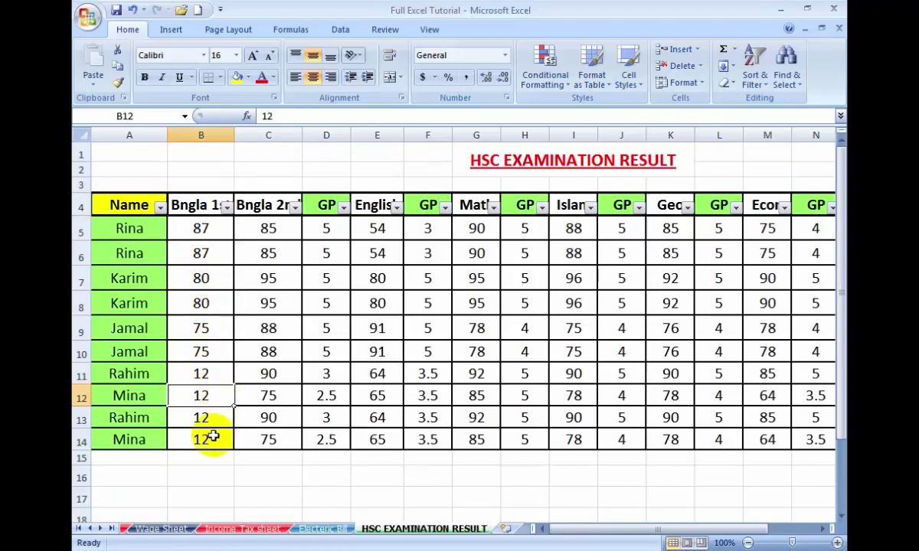
{"action": "left_click", "coordinate": [217, 438]}
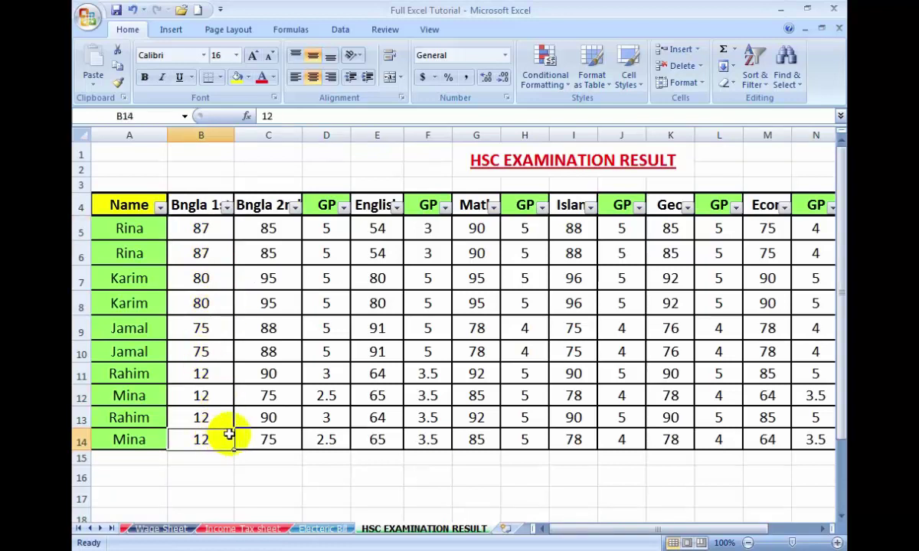
{"action": "left_click", "coordinate": [327, 230]}
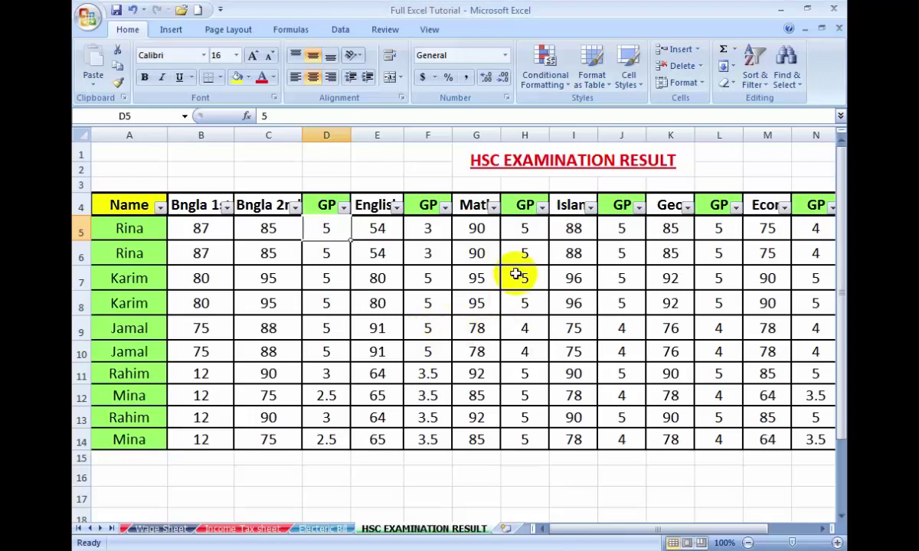
{"action": "left_click", "coordinate": [527, 328]}
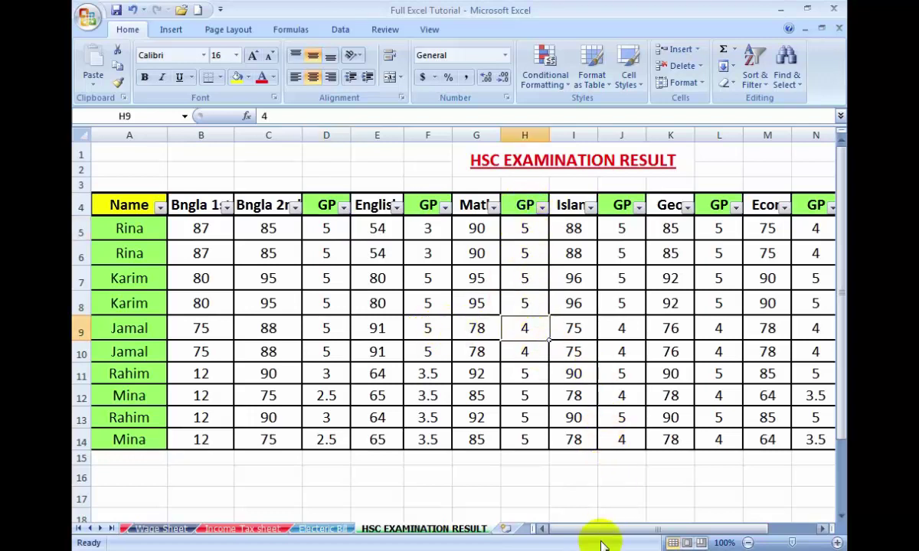
{"action": "left_click_drag", "start_coordinate": [603, 532], "coordinate": [645, 532]}
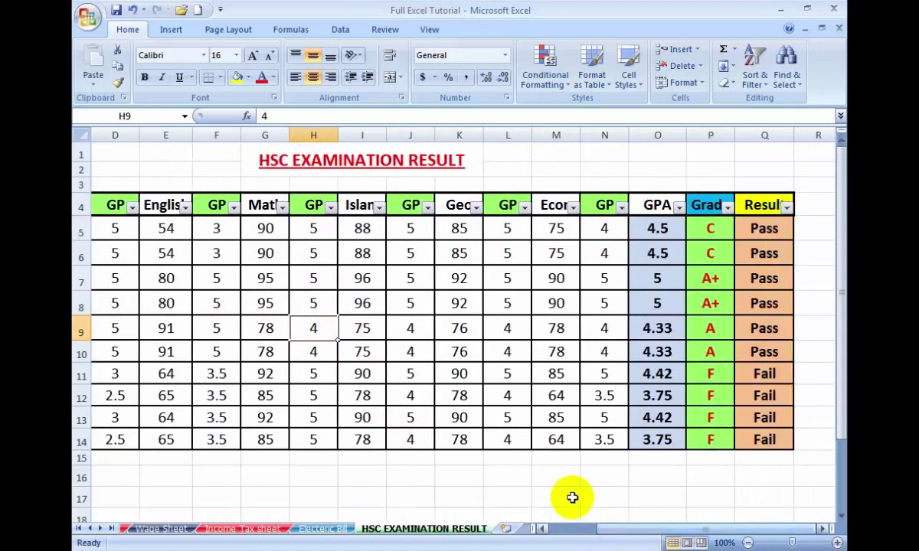
{"action": "left_click", "coordinate": [520, 480]}
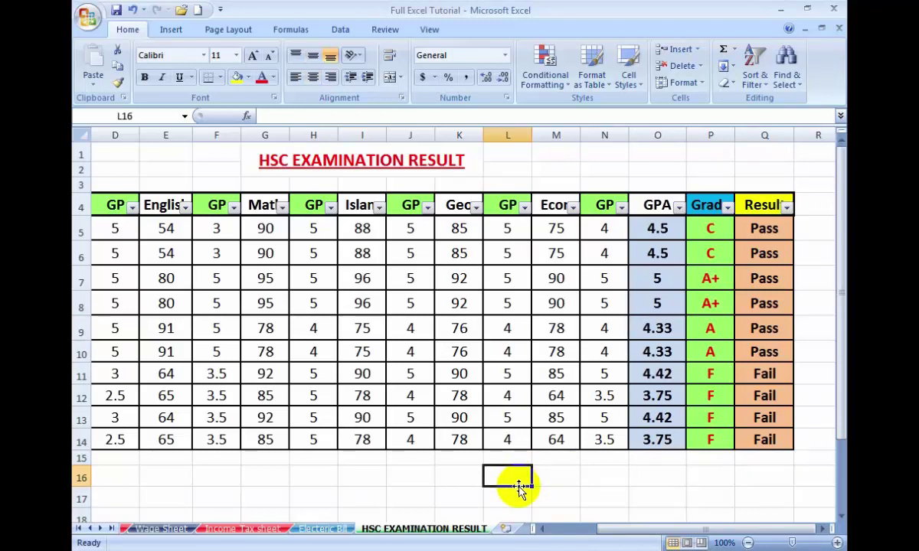
{"action": "left_click", "coordinate": [604, 354]}
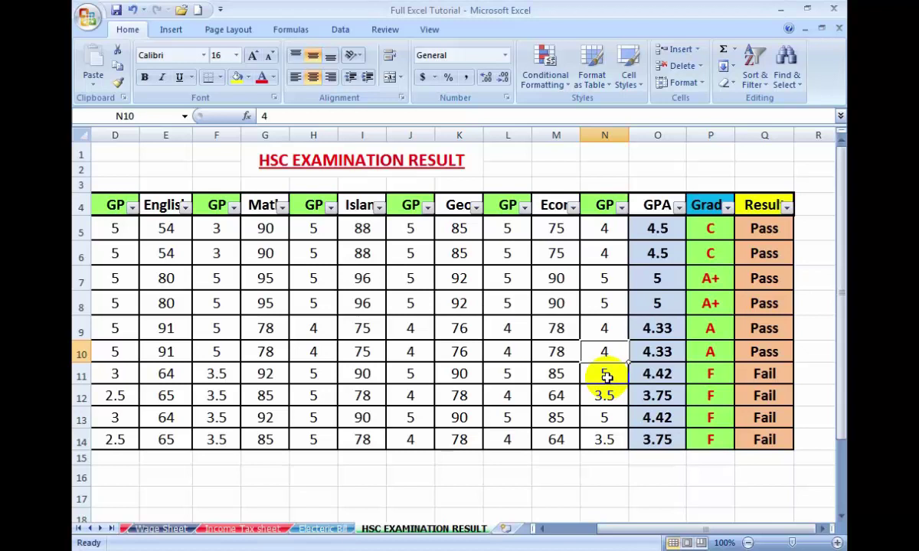
{"action": "left_click", "coordinate": [519, 481]}
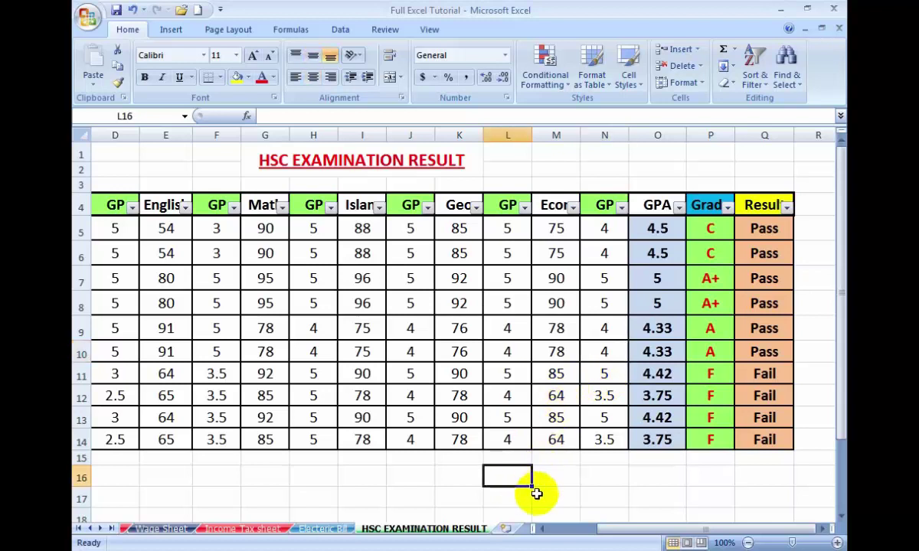